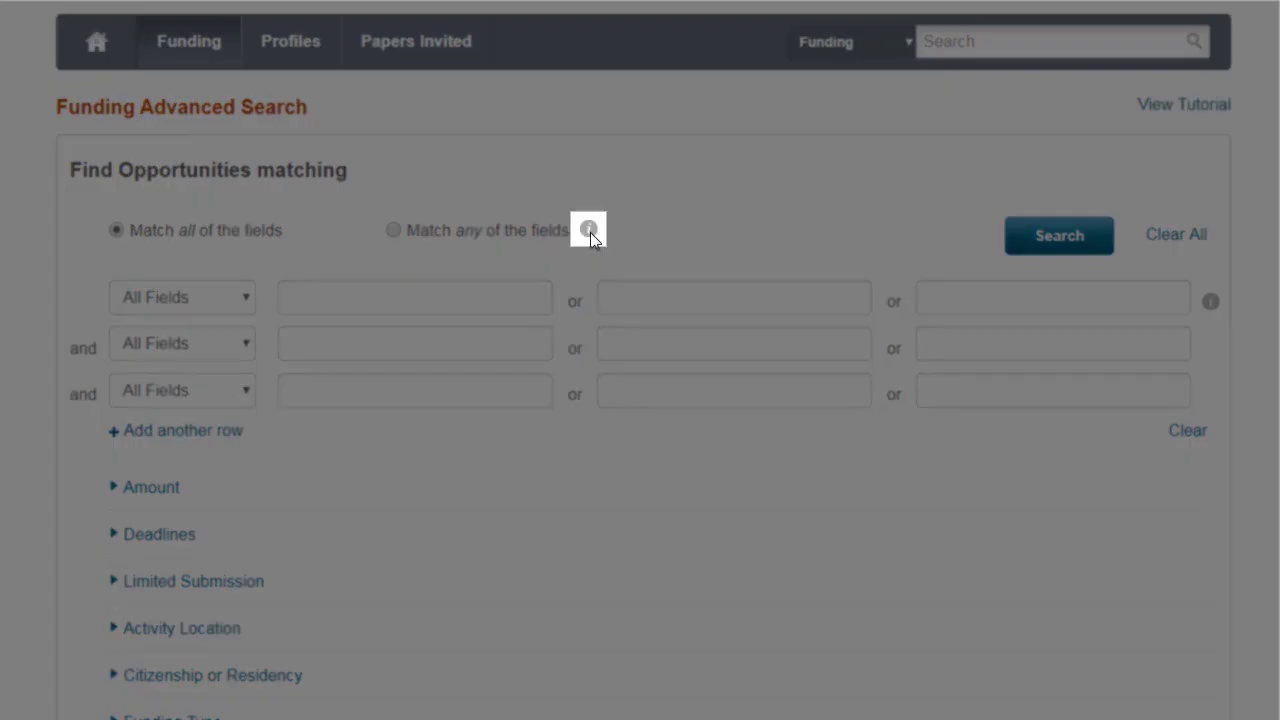
- Read the help on matching all versus any fields and view the field choices for the first search row
{"action": "left_click", "coordinate": [589, 230]}
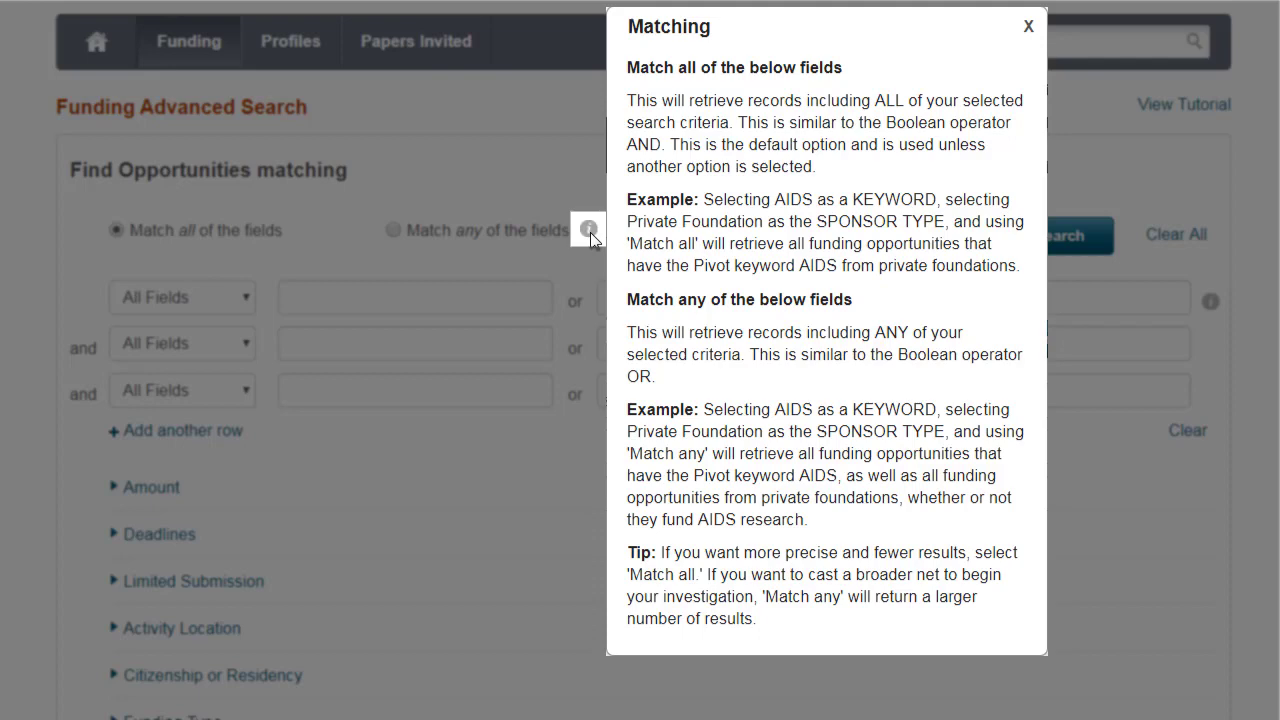
{"action": "left_click", "coordinate": [590, 232]}
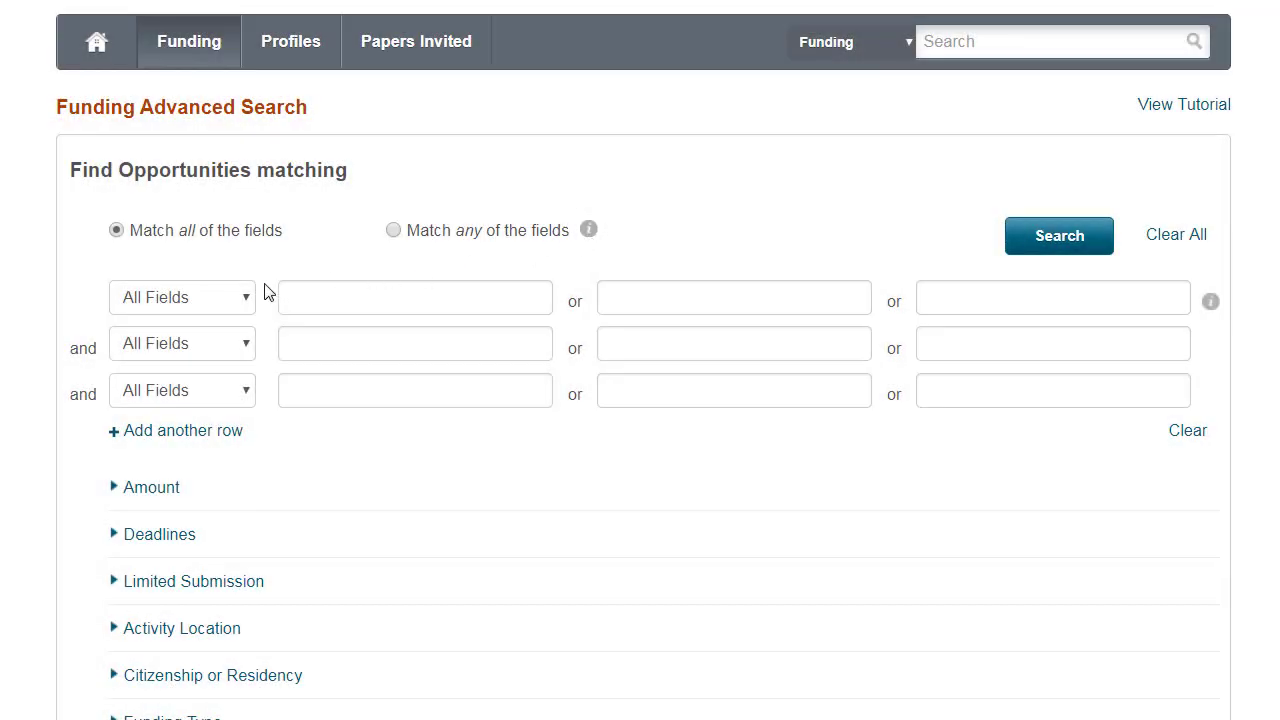
{"action": "left_click", "coordinate": [233, 305]}
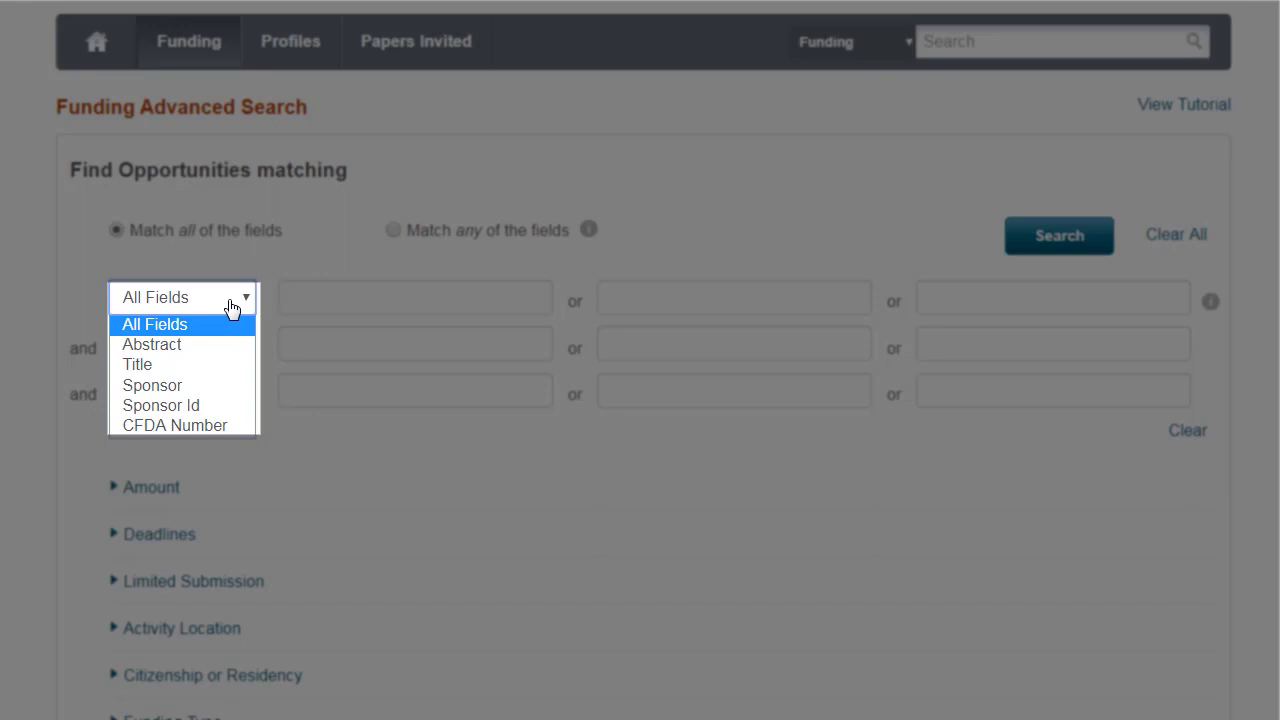
- Fill the first search row across all fields with astronomy and physics, "black holes" in quotation marks, and galactic w/2 center
{"action": "left_click", "coordinate": [316, 298]}
{"action": "type", "text": "astron"}
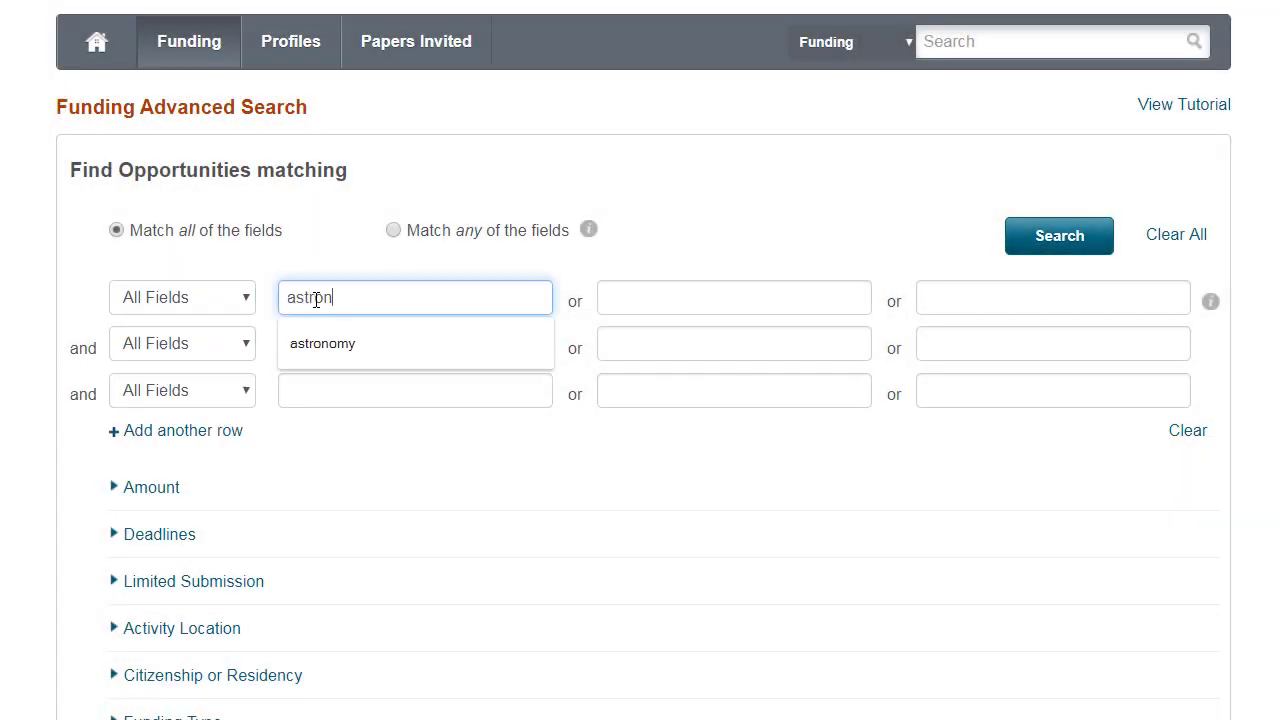
{"action": "type", "text": "omy and "}
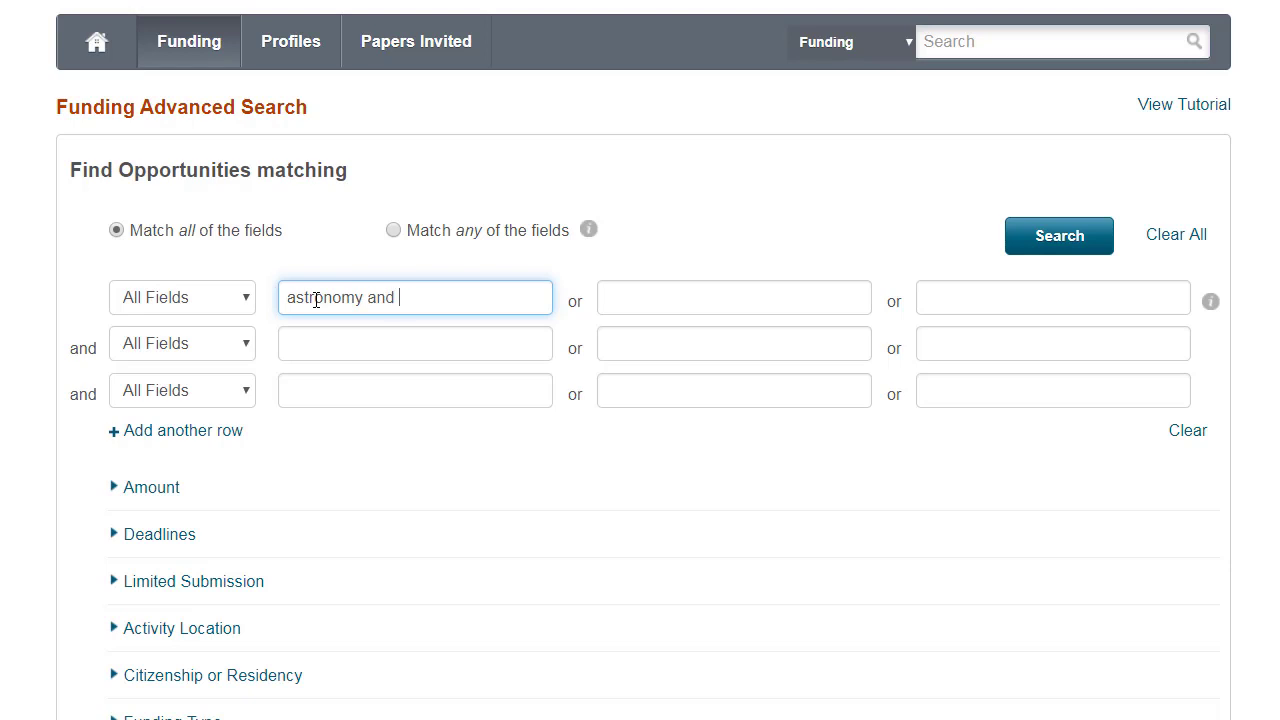
{"action": "type", "text": "physics"}
{"action": "key", "text": "Tab"}
{"action": "type", "text": "\"black holes\""}
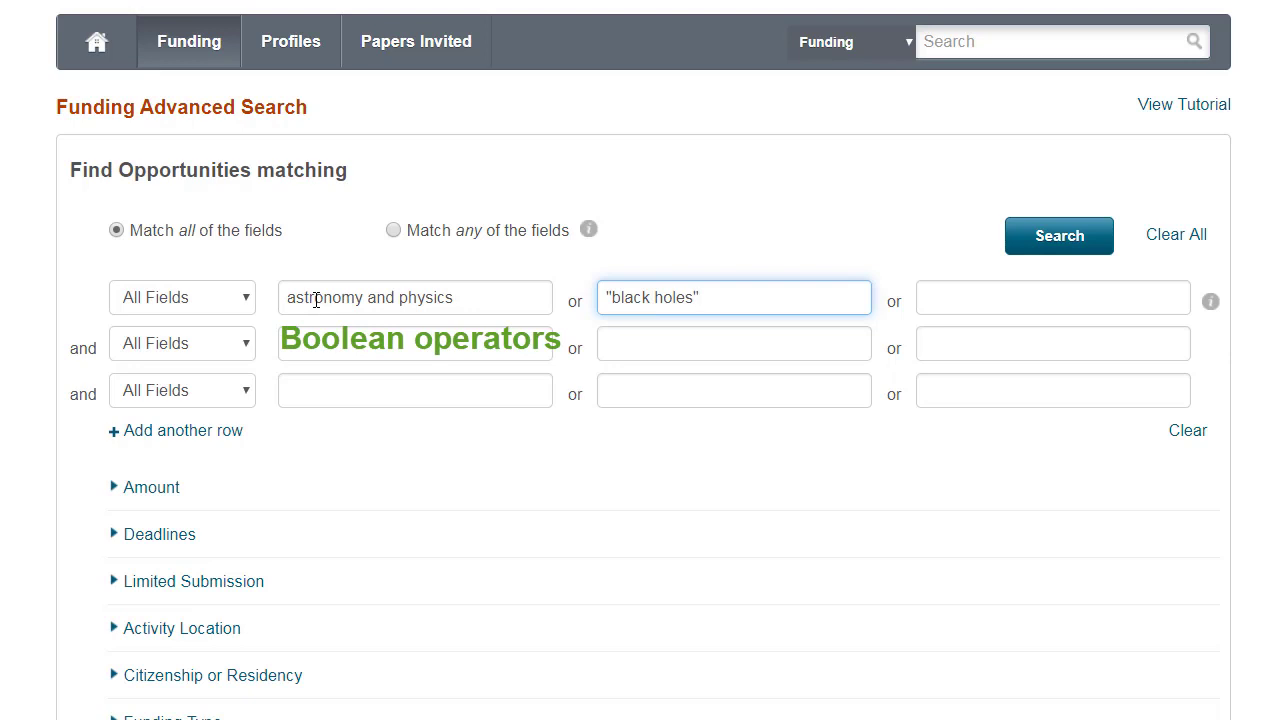
{"action": "key", "text": "Tab"}
{"action": "type", "text": "g"}
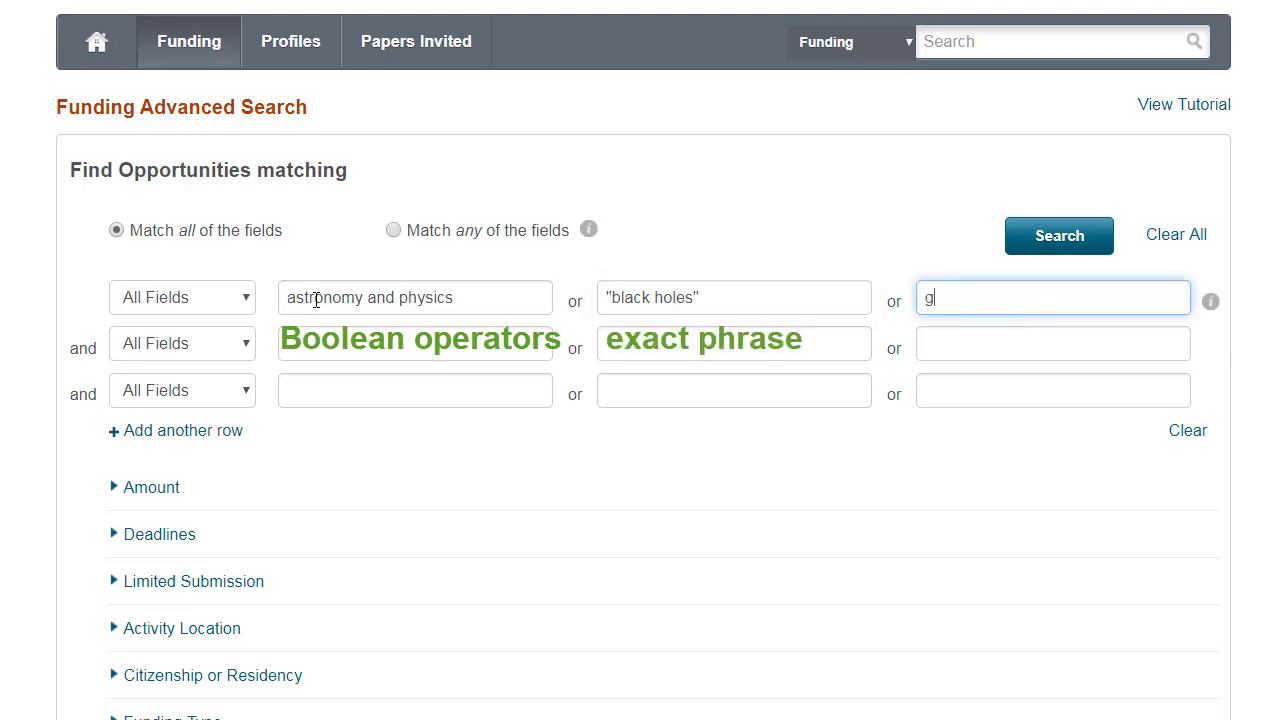
{"action": "type", "text": "alactic w/2 center"}
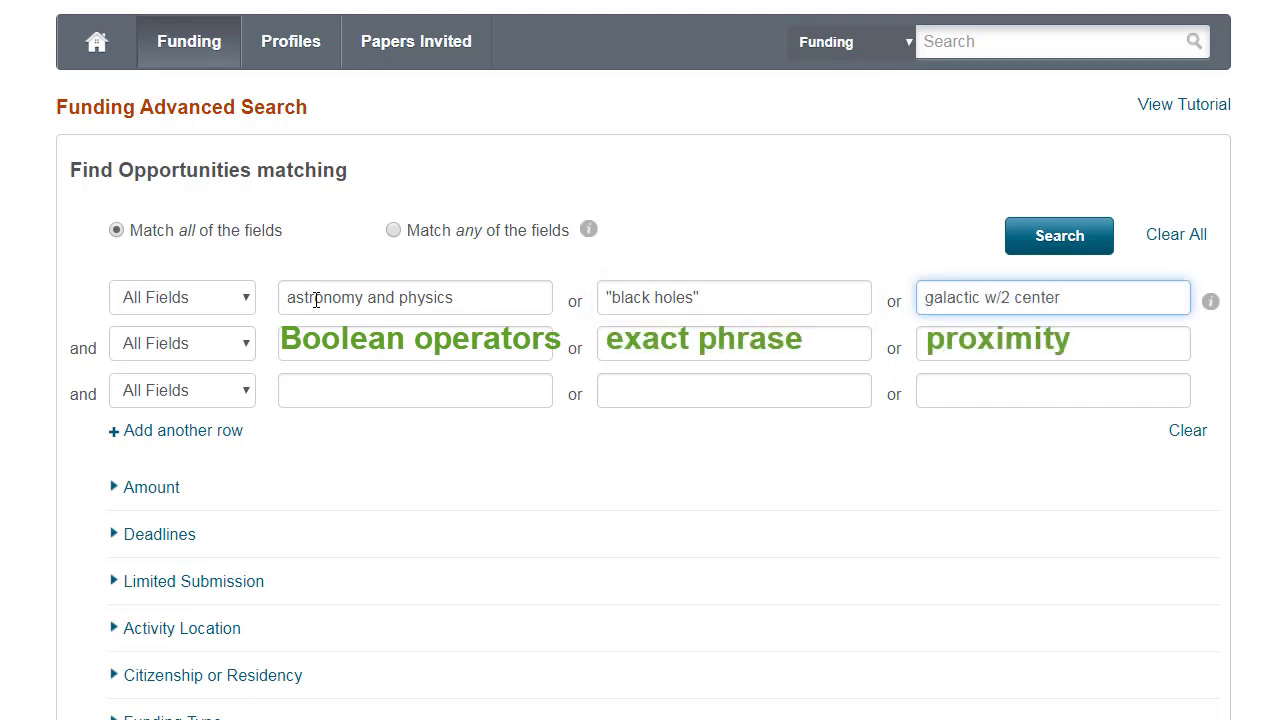
- Remove the quotation marks from the black holes term in the first search row
{"action": "left_click", "coordinate": [734, 296]}
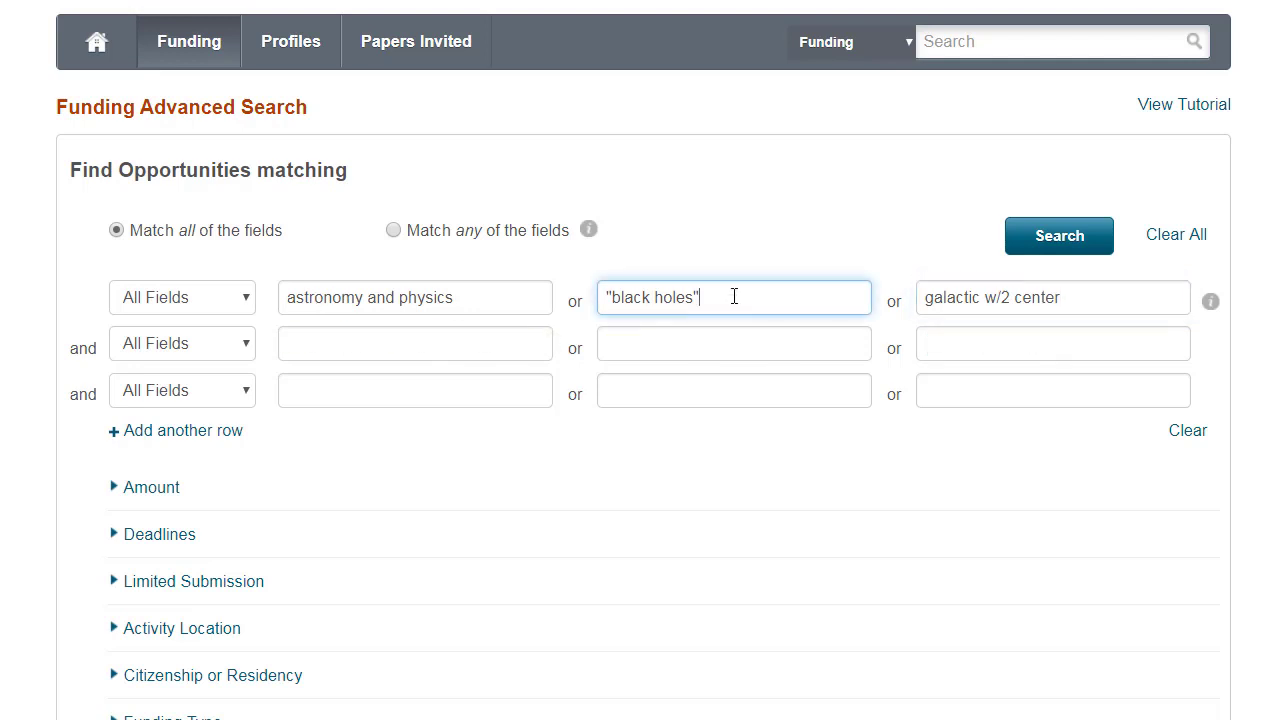
{"action": "left_click", "coordinate": [612, 296]}
{"action": "key", "text": "BackSpace"}
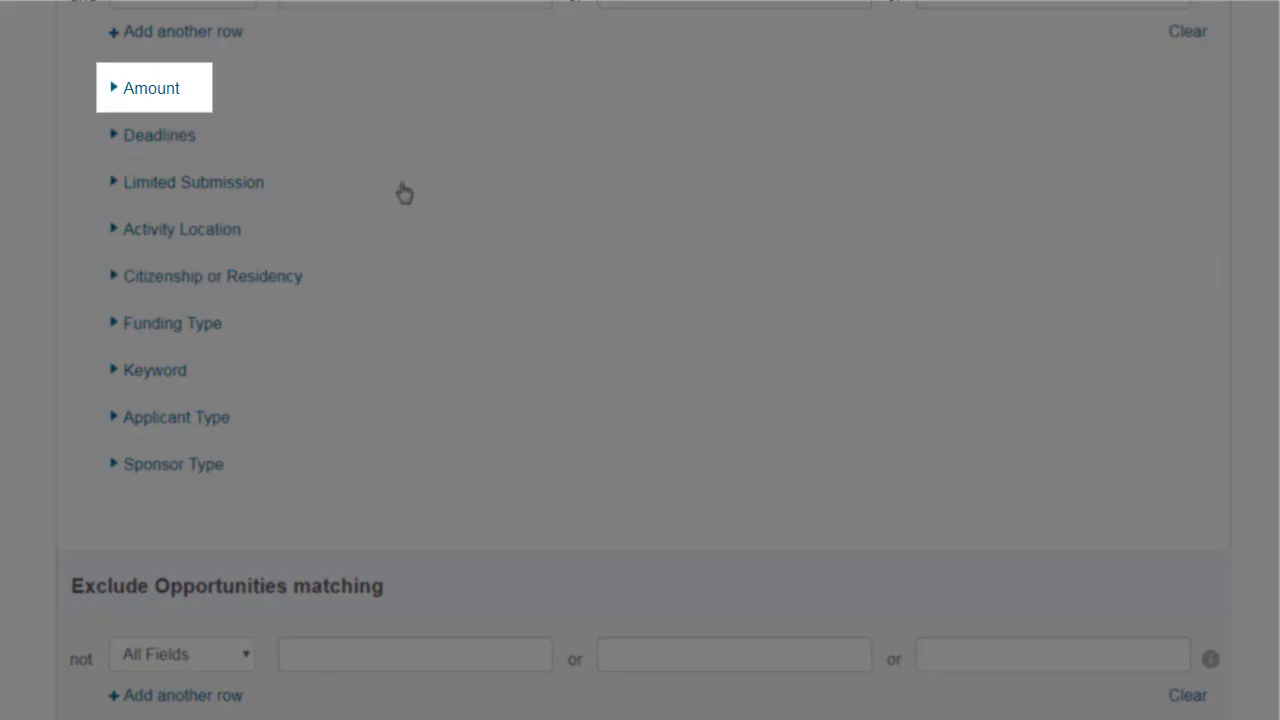
- Limit the funding amount to more than 5000 and include opportunities with unspecified amounts
{"action": "left_click", "coordinate": [147, 94]}
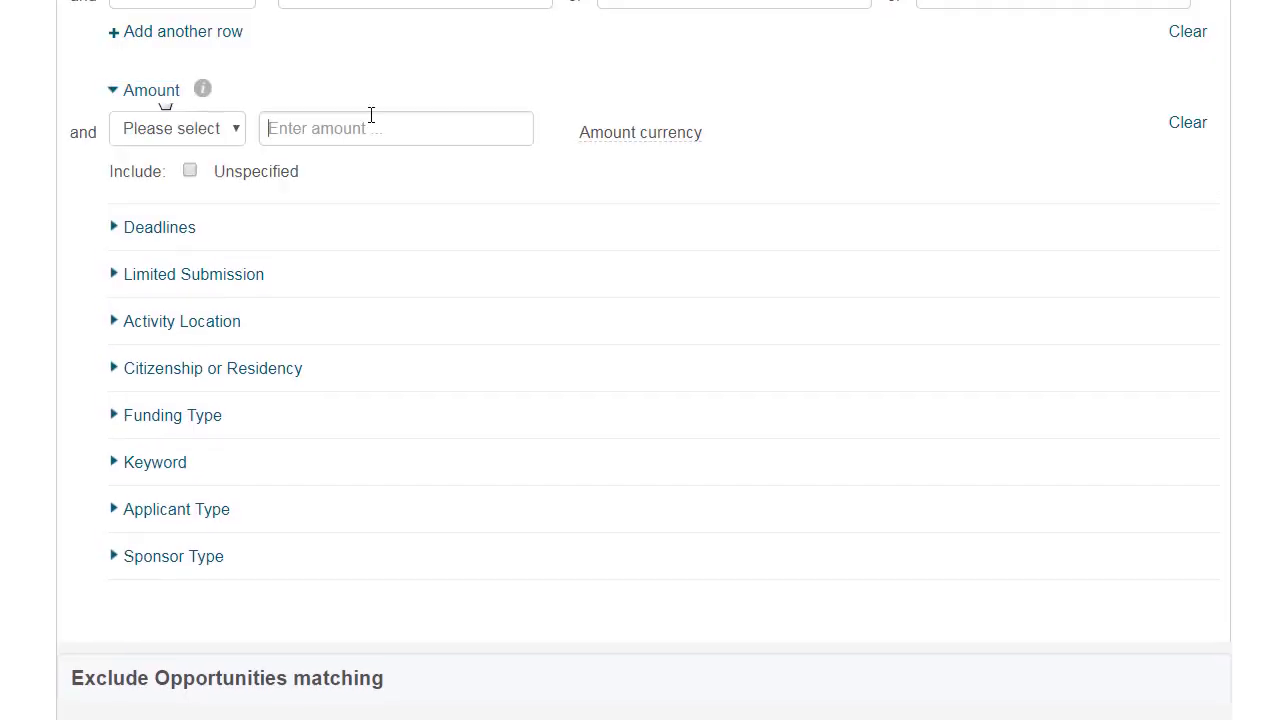
{"action": "left_click", "coordinate": [216, 136]}
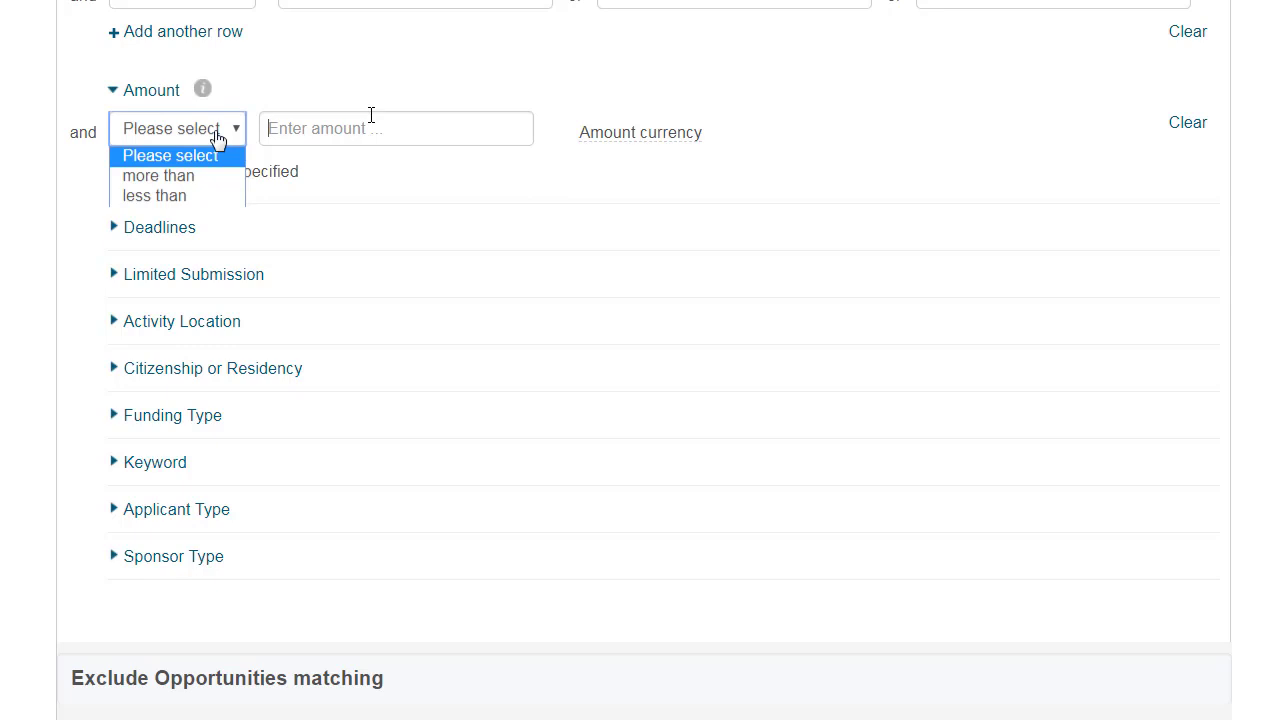
{"action": "left_click", "coordinate": [202, 176]}
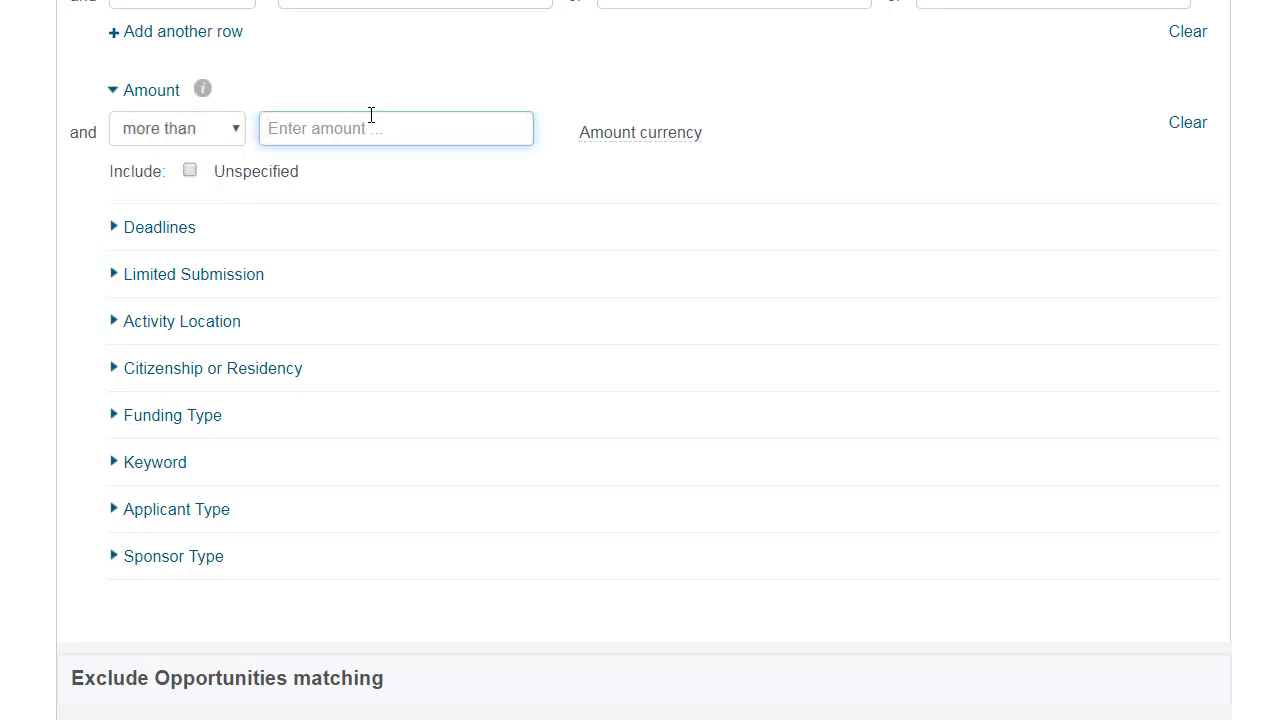
{"action": "type", "text": "5000"}
{"action": "left_click", "coordinate": [191, 181]}
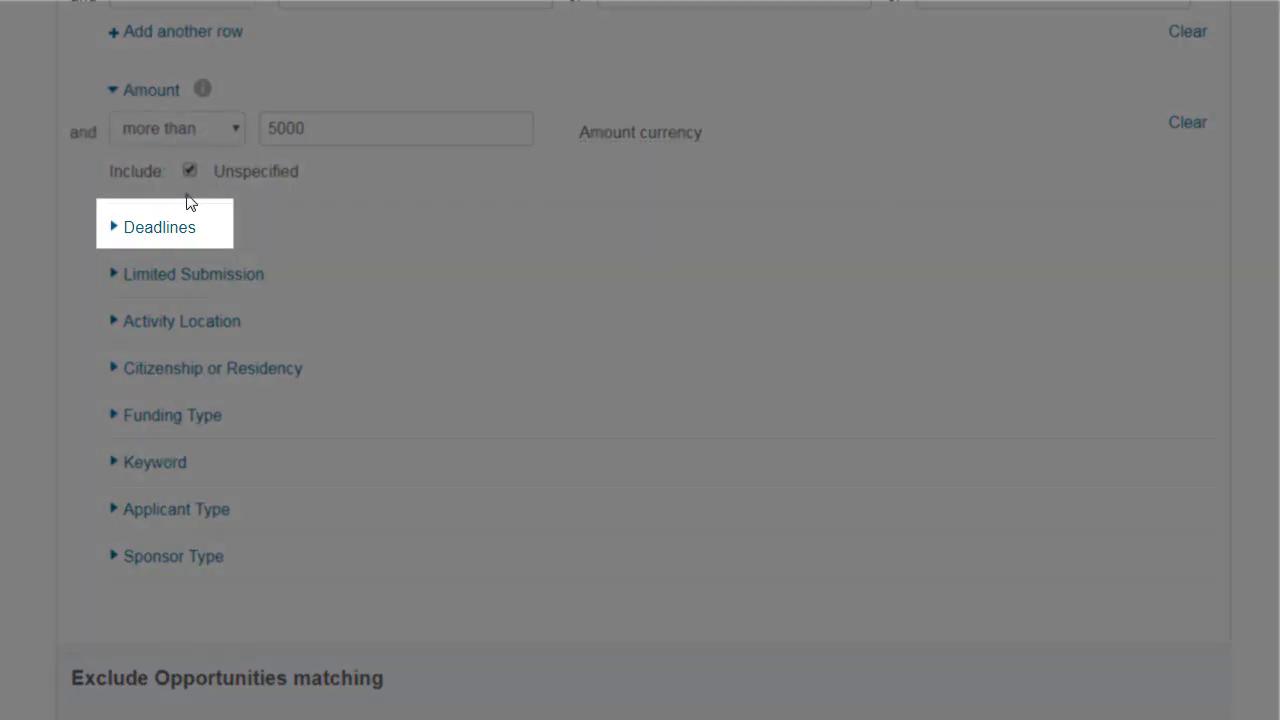
- Restrict deadlines to within 180 days and also include continuous or undefined deadlines
{"action": "left_click", "coordinate": [181, 231]}
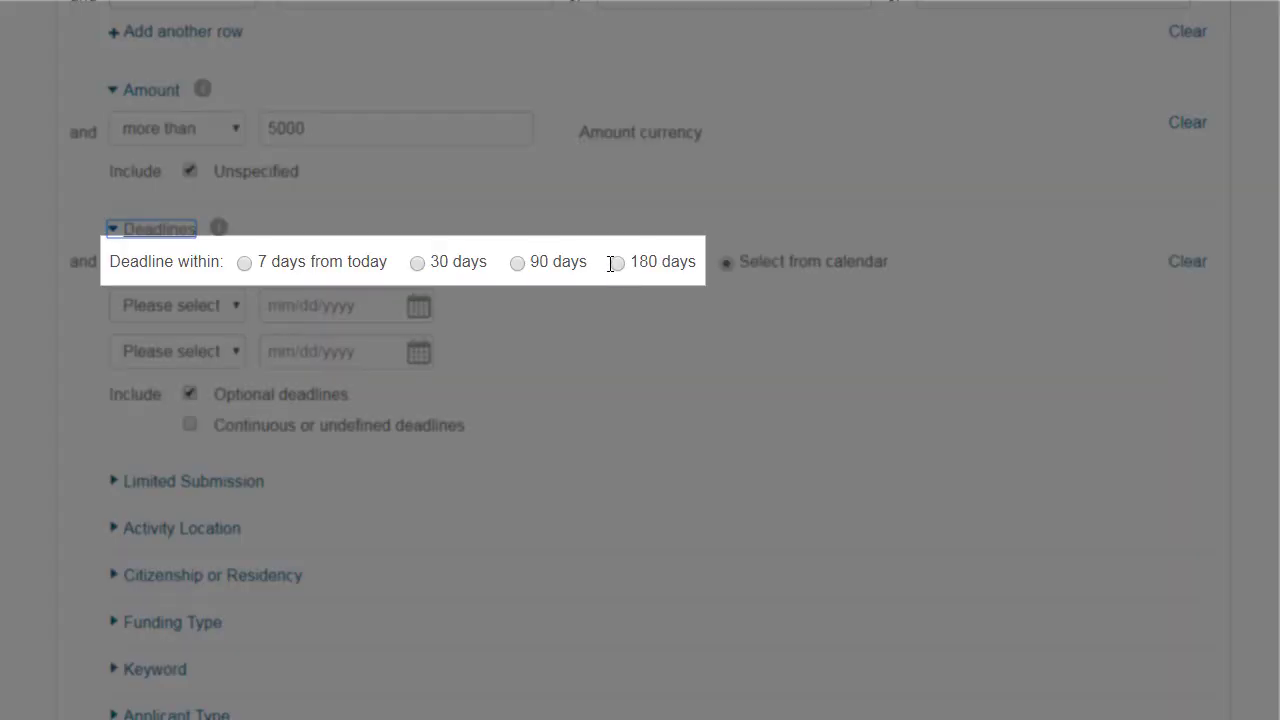
{"action": "left_click", "coordinate": [617, 263]}
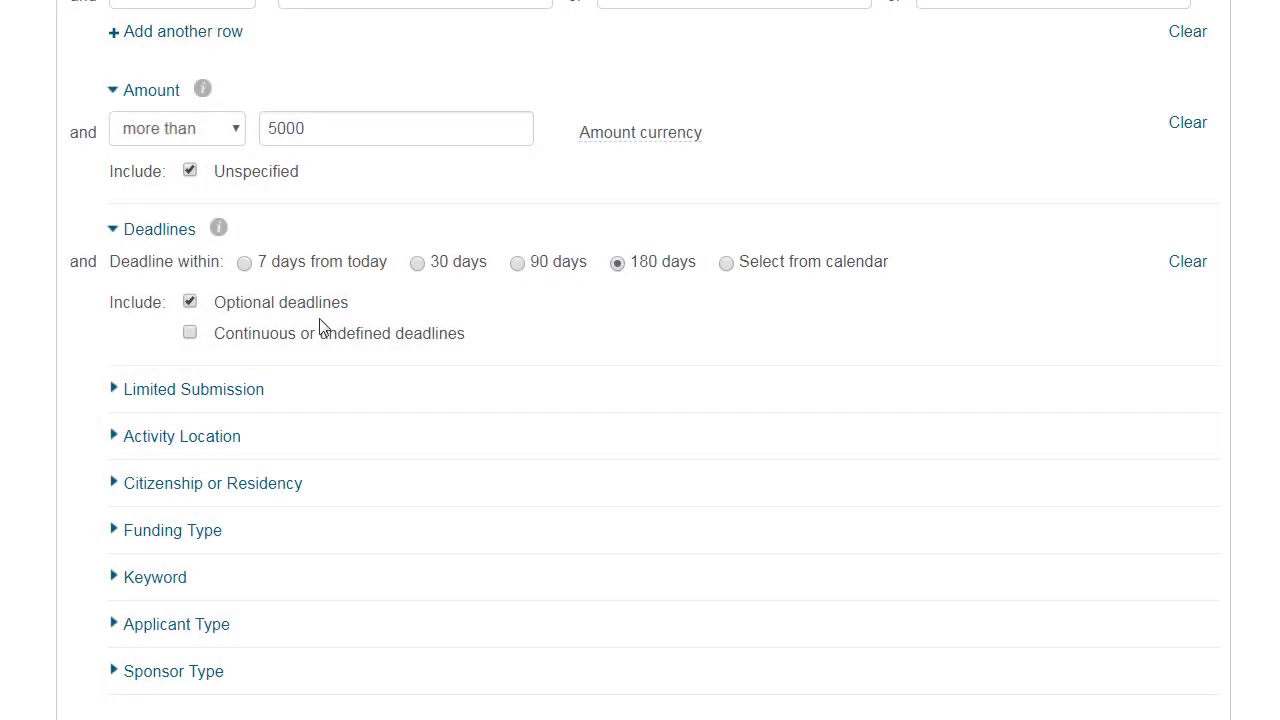
{"action": "left_click", "coordinate": [190, 336]}
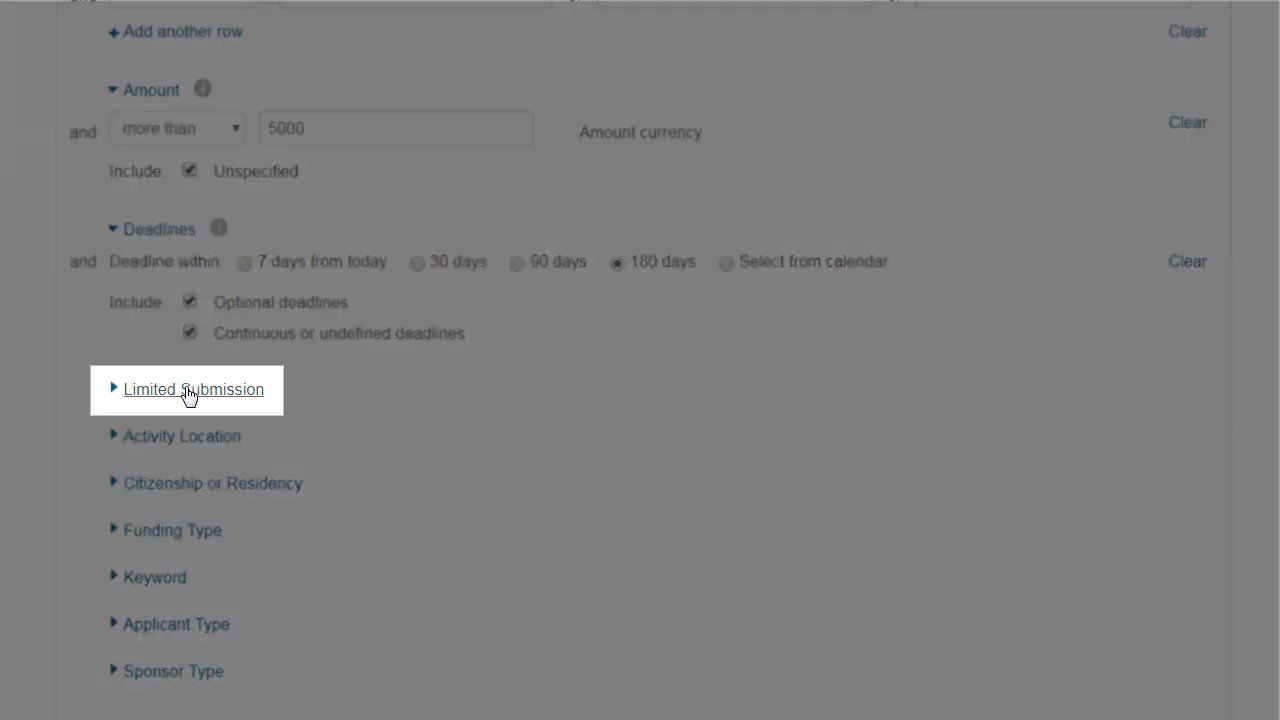
- View the Limited Submission options for matching opportunities without selecting any
{"action": "left_click", "coordinate": [189, 392]}
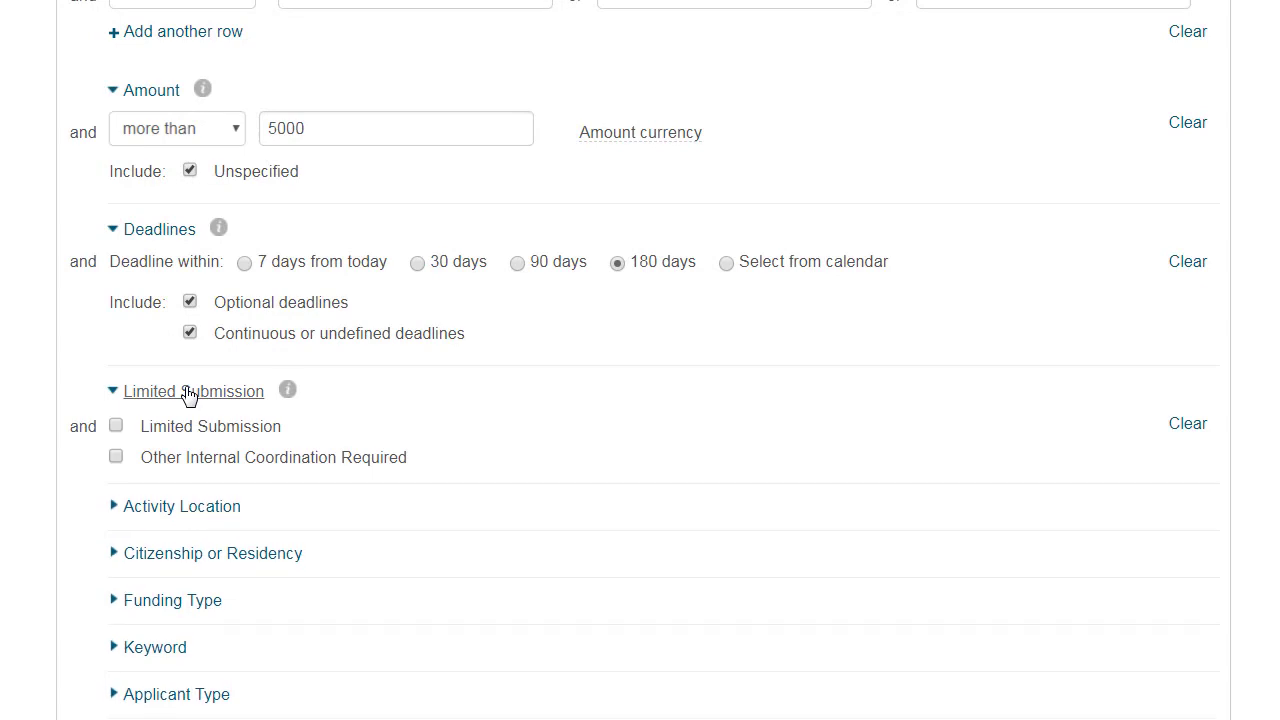
{"action": "left_click", "coordinate": [187, 393]}
- Add United States as the activity location using the Geographic Browser
{"action": "left_click", "coordinate": [181, 438]}
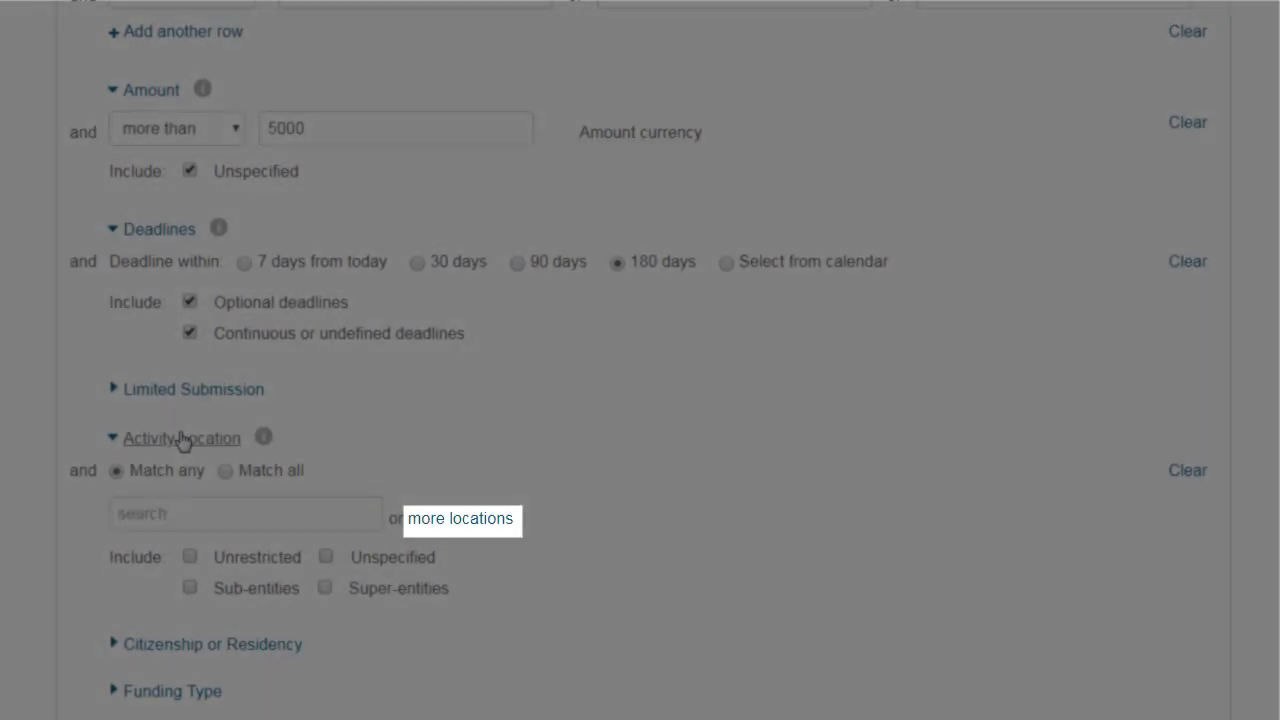
{"action": "left_click", "coordinate": [476, 533]}
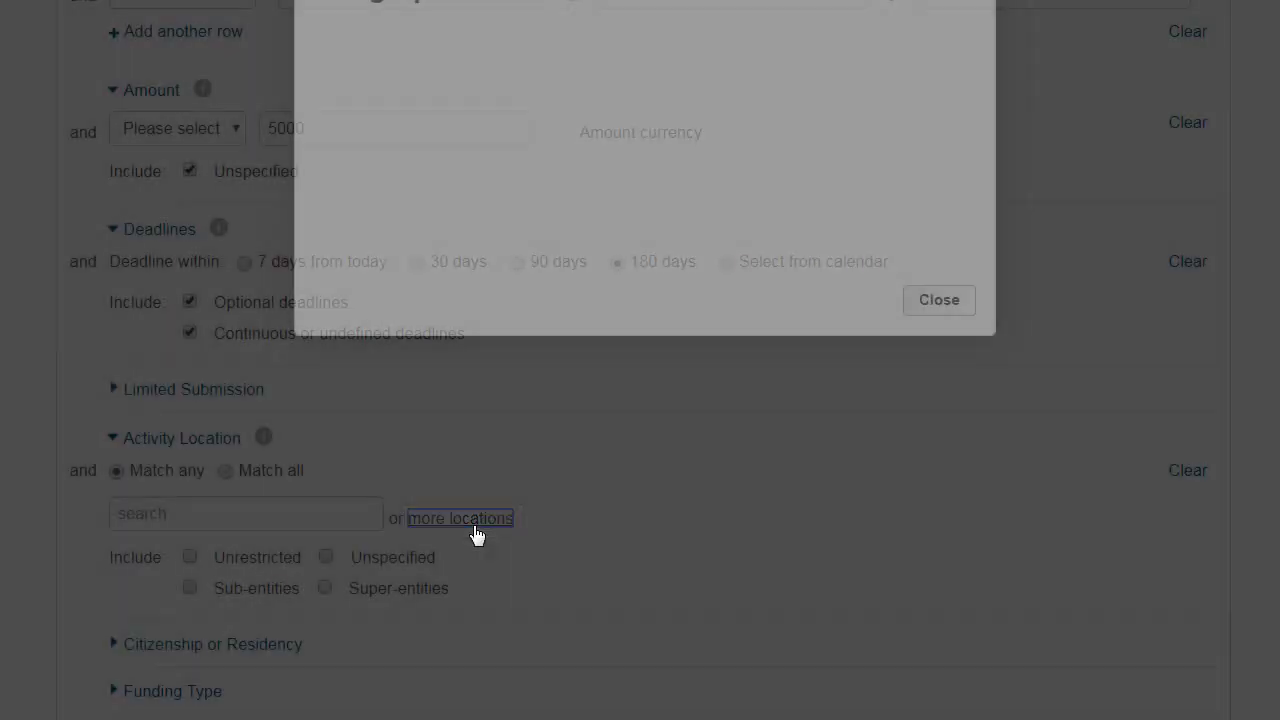
{"action": "left_click", "coordinate": [406, 147]}
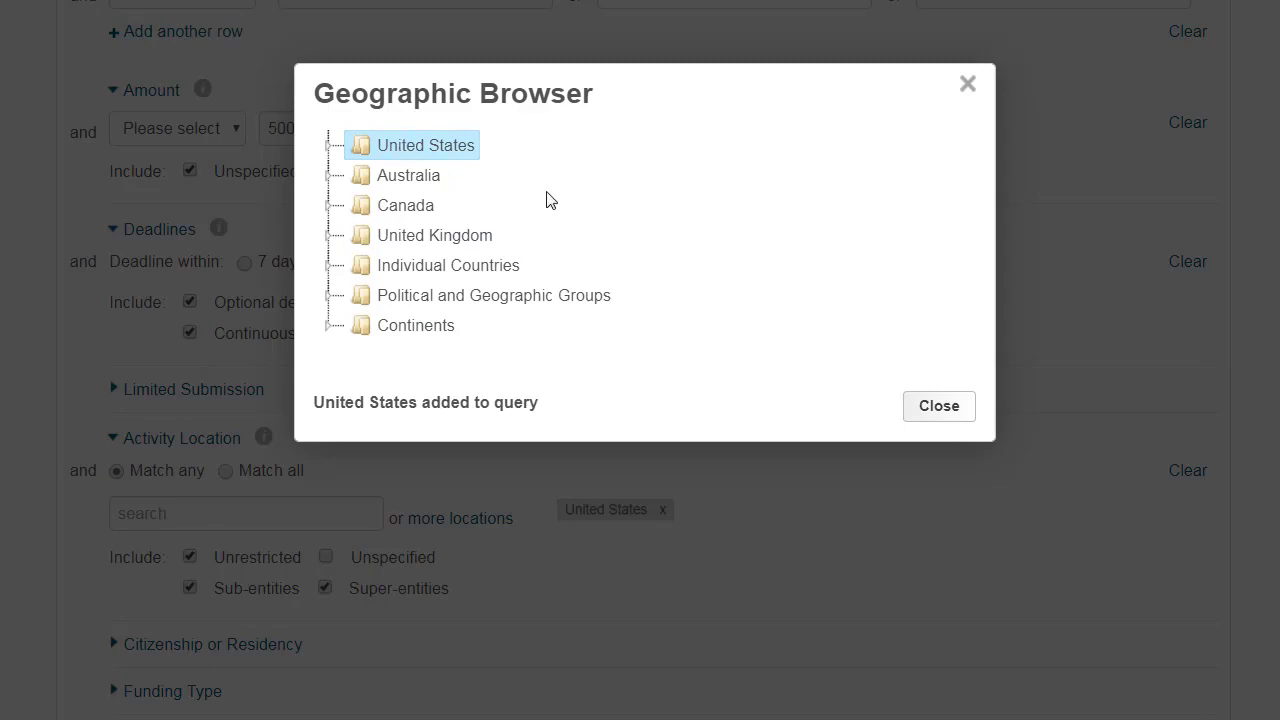
{"action": "left_click", "coordinate": [914, 404]}
- Select United States as the required citizenship or residency
{"action": "scroll", "coordinate": [640, 360], "scroll_direction": "down", "scroll_amount": 6}
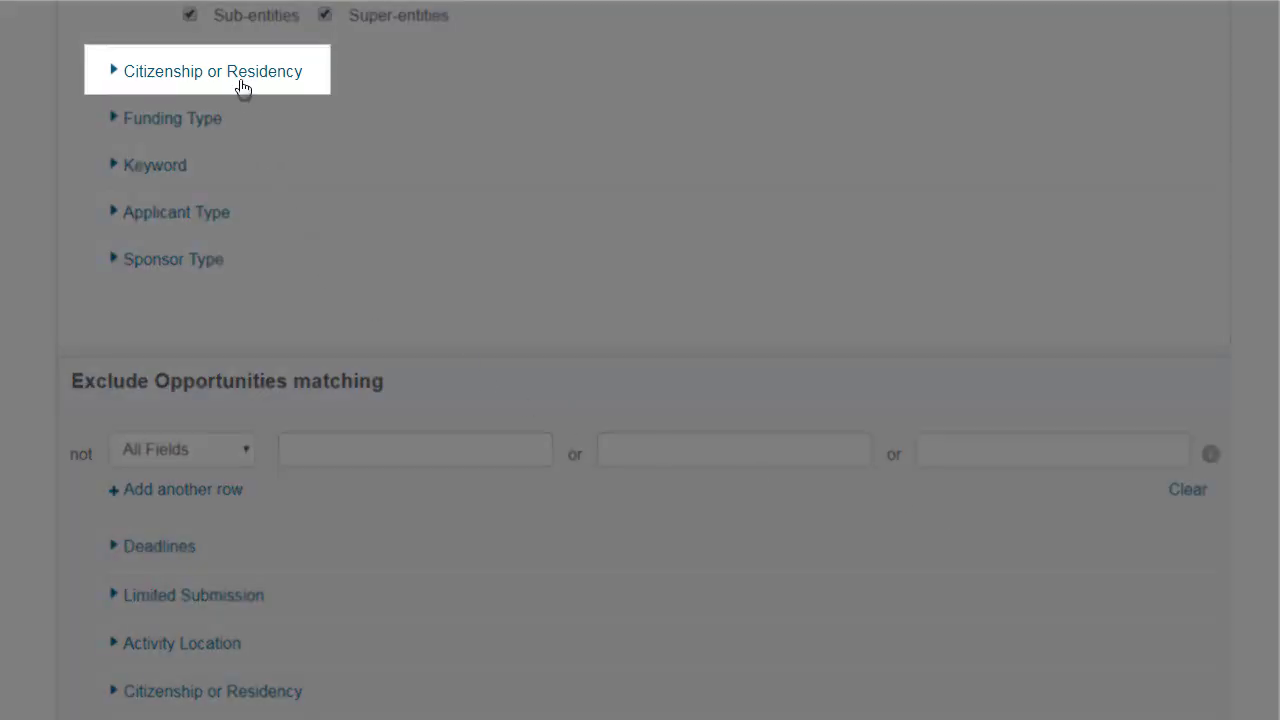
{"action": "left_click", "coordinate": [242, 78]}
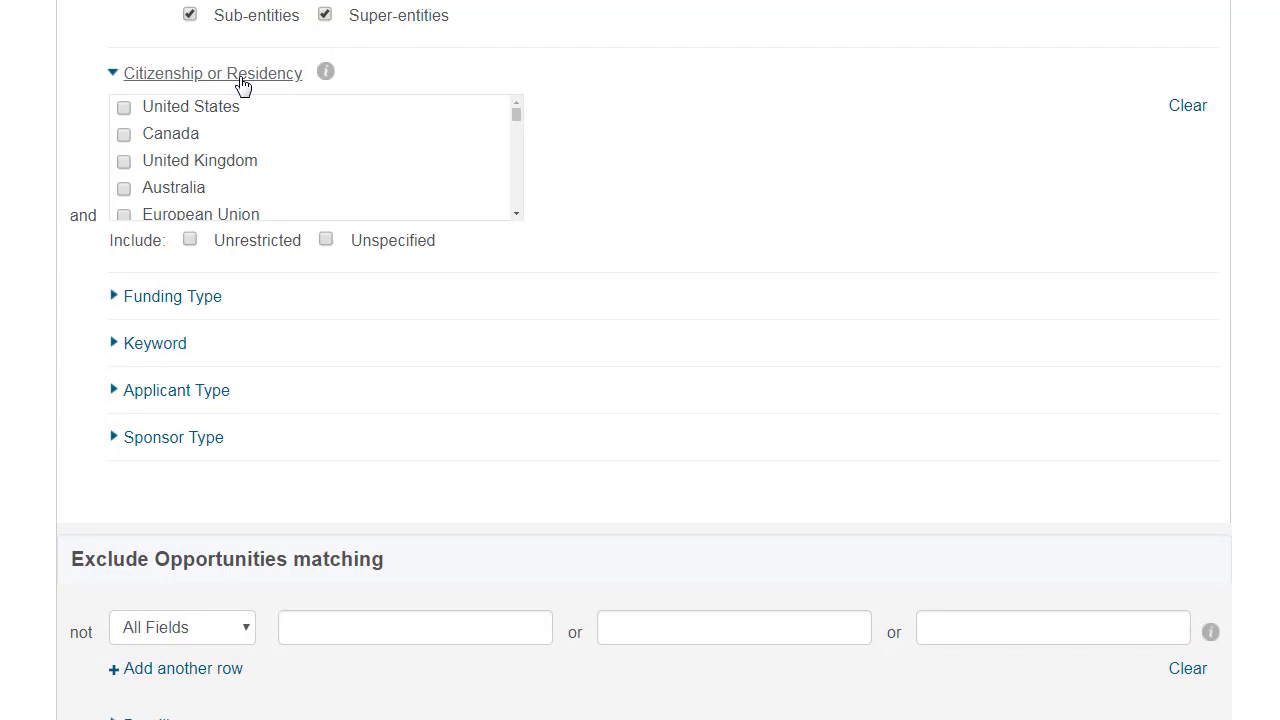
{"action": "left_click", "coordinate": [203, 108]}
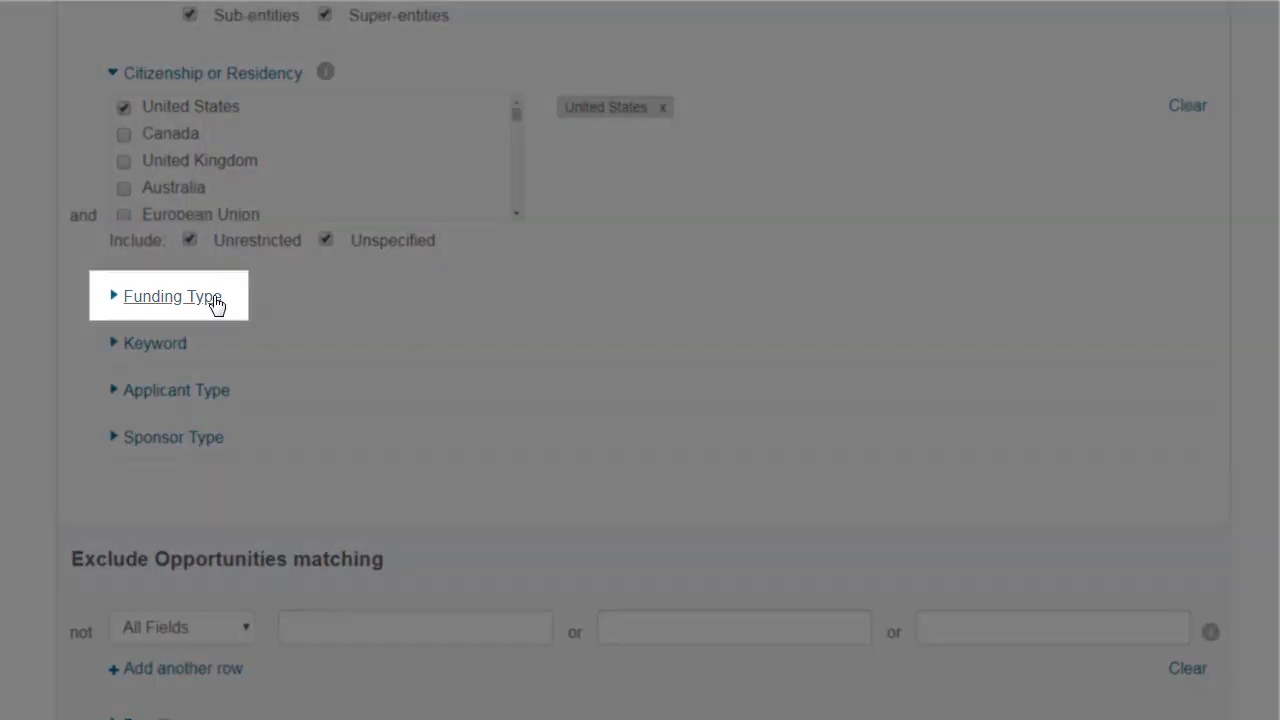
- Select the funding types Collaboration or Cooperative Agreement, Contract or Tender, and Research
{"action": "left_click", "coordinate": [215, 300]}
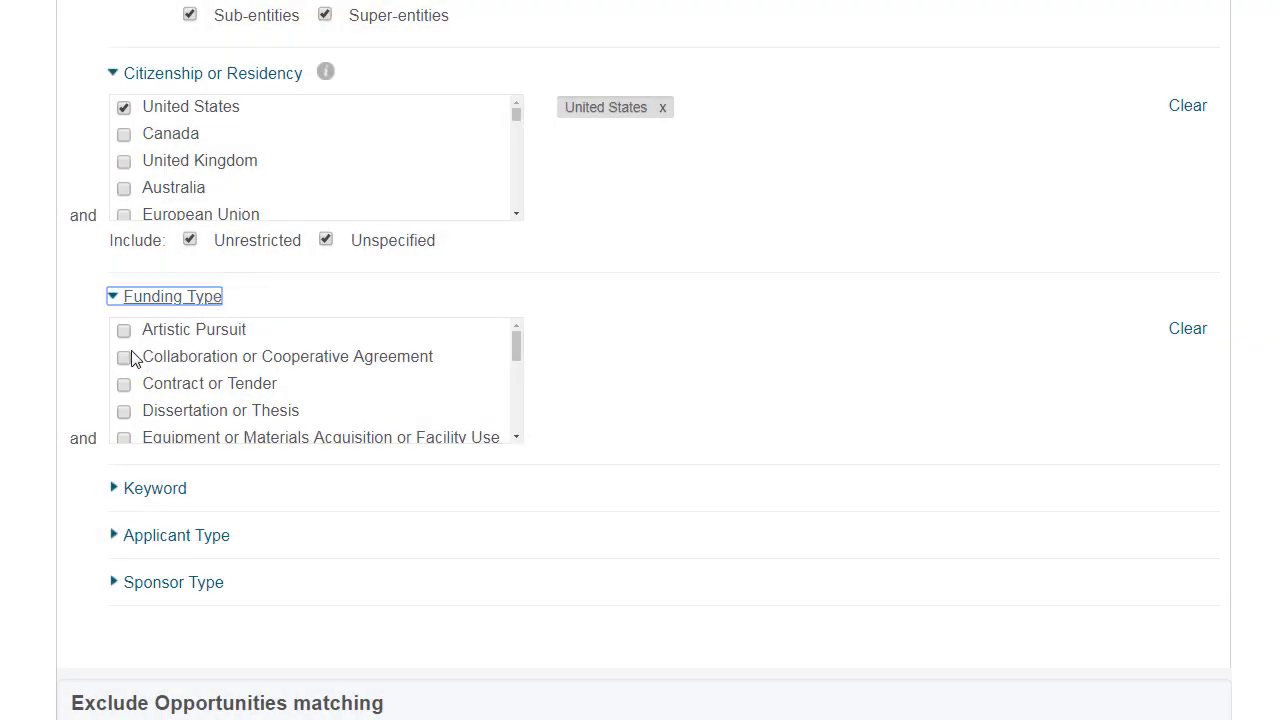
{"action": "left_click", "coordinate": [126, 358]}
{"action": "left_click", "coordinate": [125, 386]}
{"action": "scroll", "coordinate": [127, 380], "scroll_direction": "down", "scroll_amount": 5}
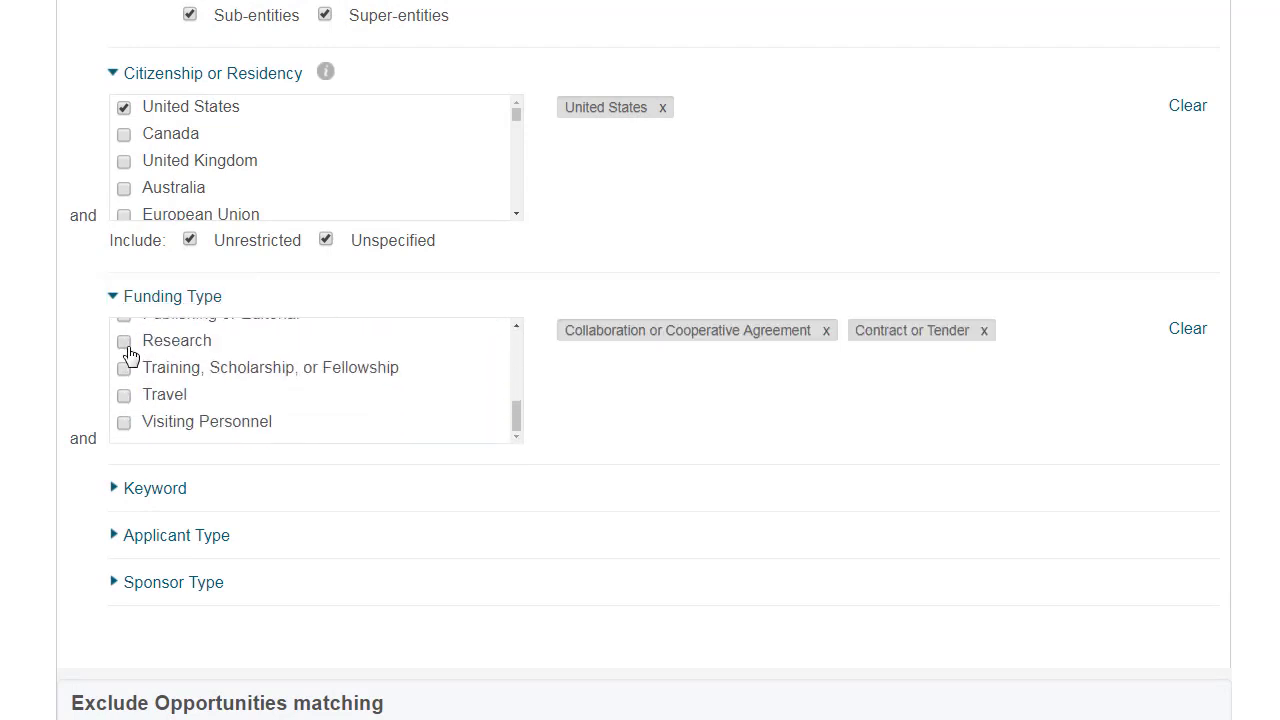
{"action": "left_click", "coordinate": [124, 343]}
- Look up astronomy as a keyword and add the general Astronomy term under Physical Sciences
{"action": "scroll", "coordinate": [125, 345], "scroll_direction": "down", "scroll_amount": 1}
{"action": "scroll", "coordinate": [640, 360], "scroll_direction": "down", "scroll_amount": 3}
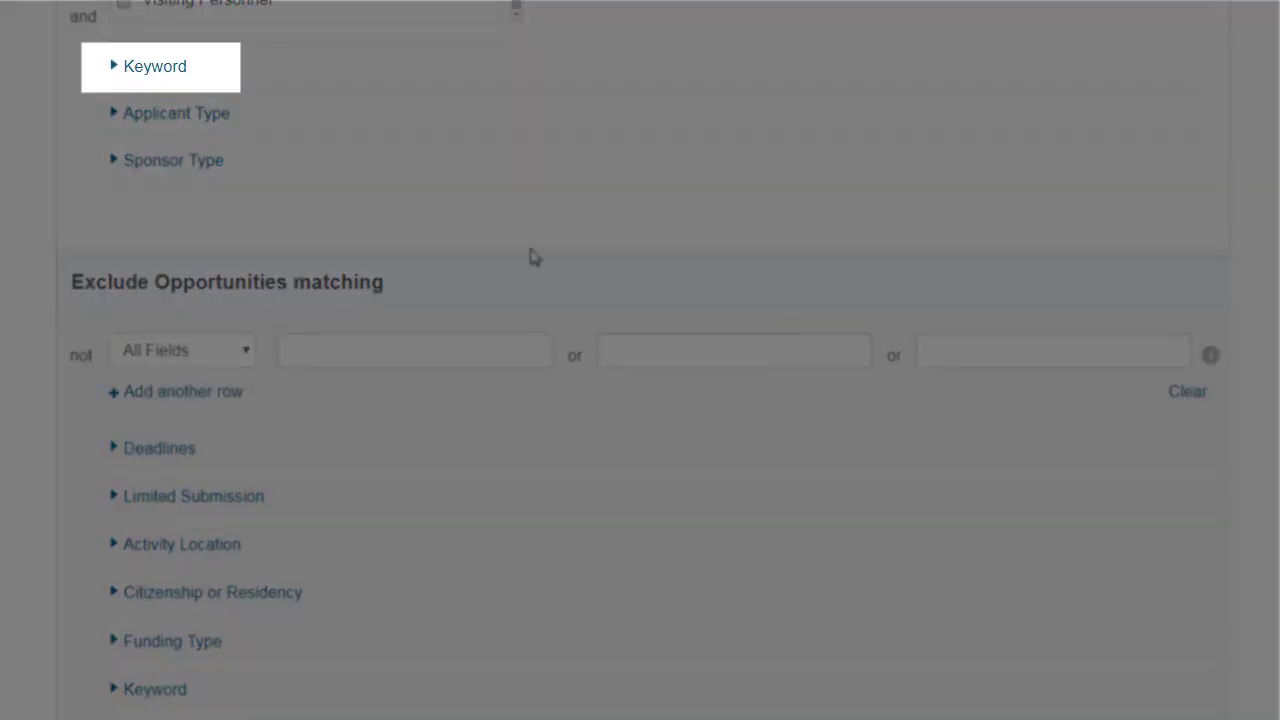
{"action": "left_click", "coordinate": [175, 79]}
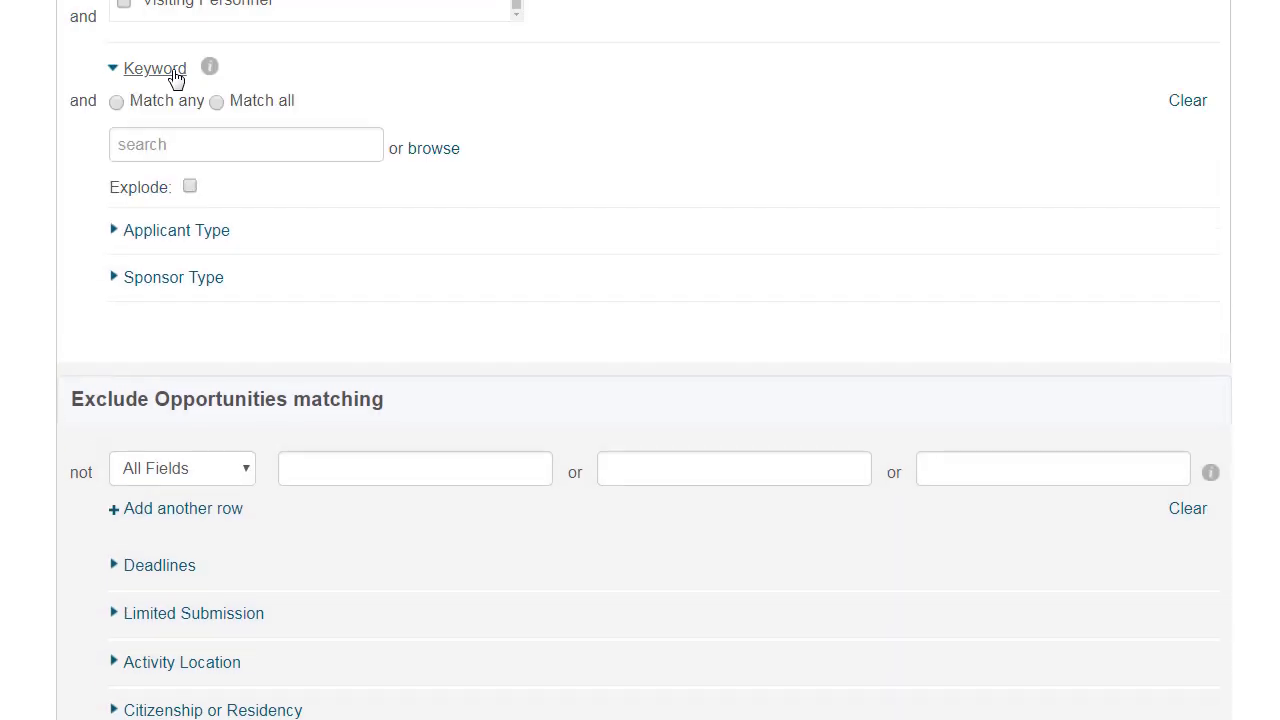
{"action": "left_click", "coordinate": [225, 150]}
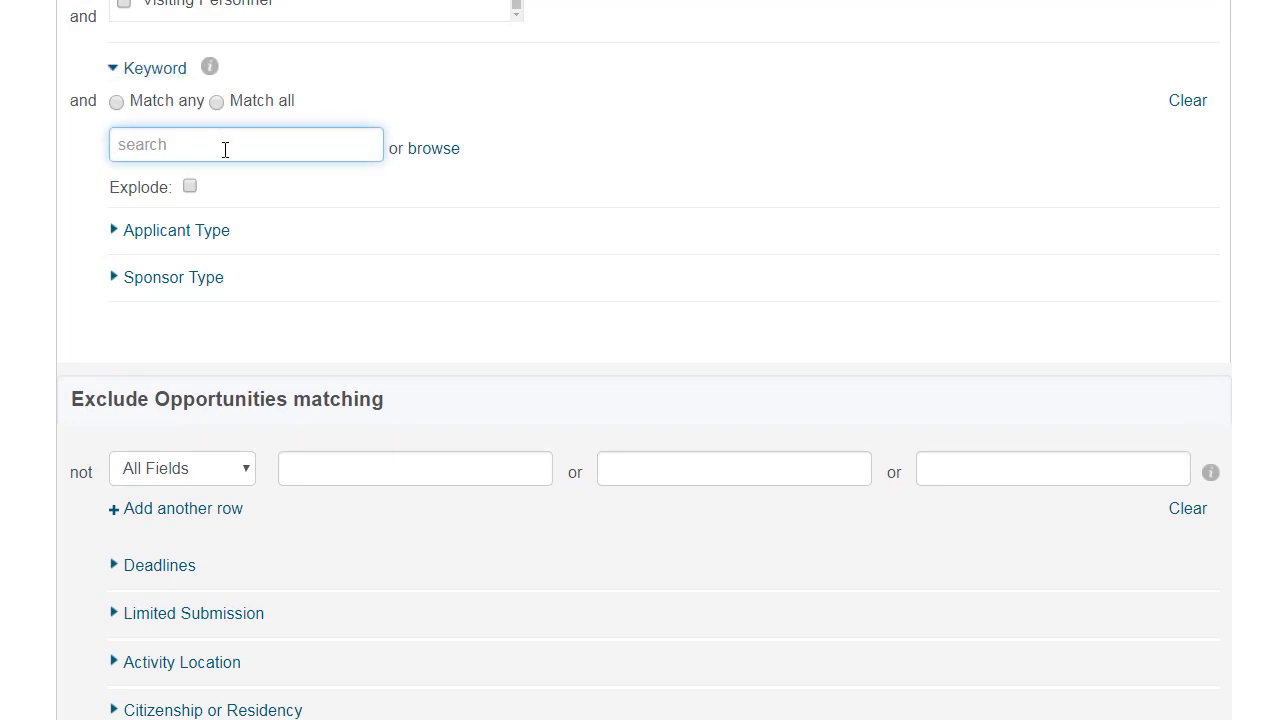
{"action": "type", "text": "astronomy"}
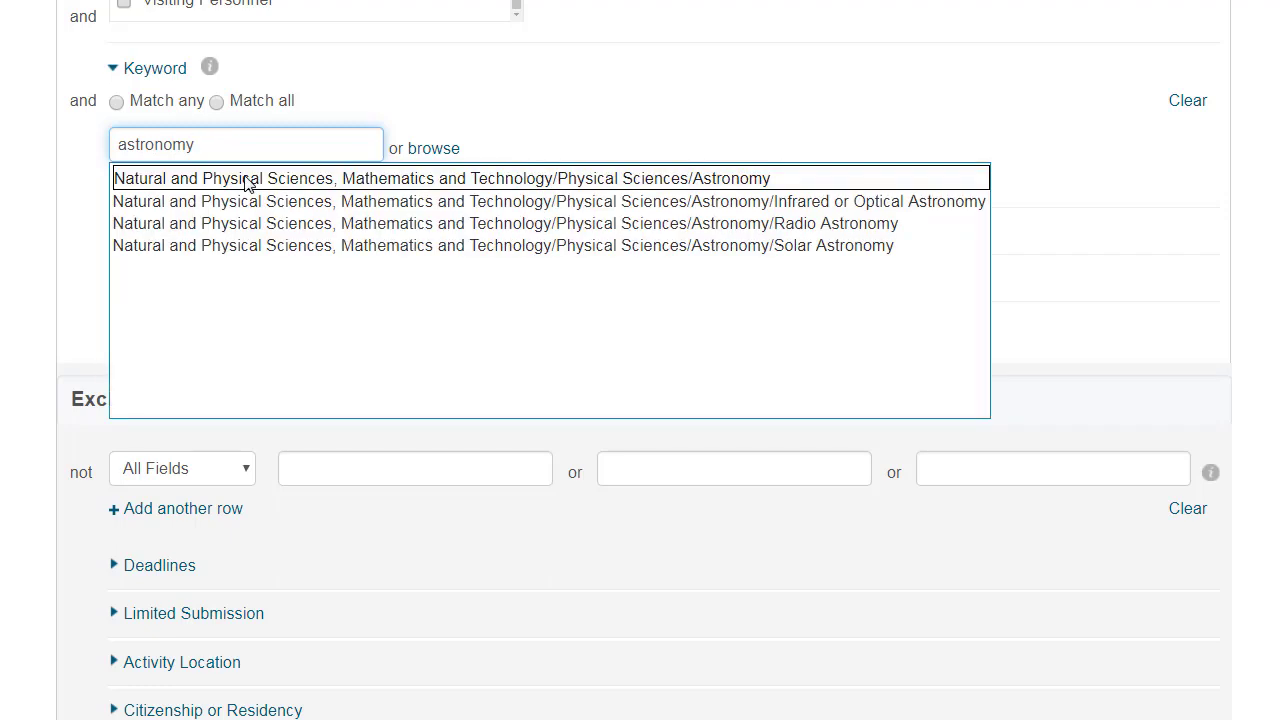
{"action": "left_click", "coordinate": [249, 178]}
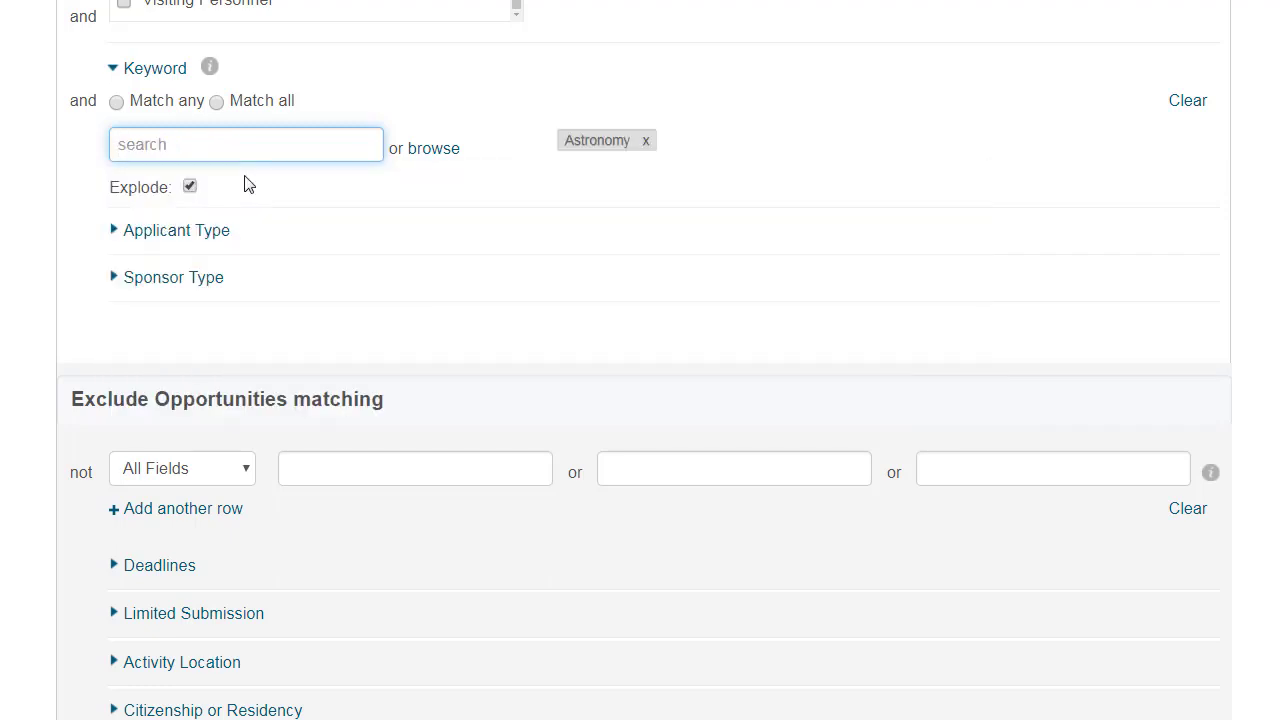
- View the subject categories in the Keyword Browser without adding another keyword
{"action": "left_click", "coordinate": [430, 150]}
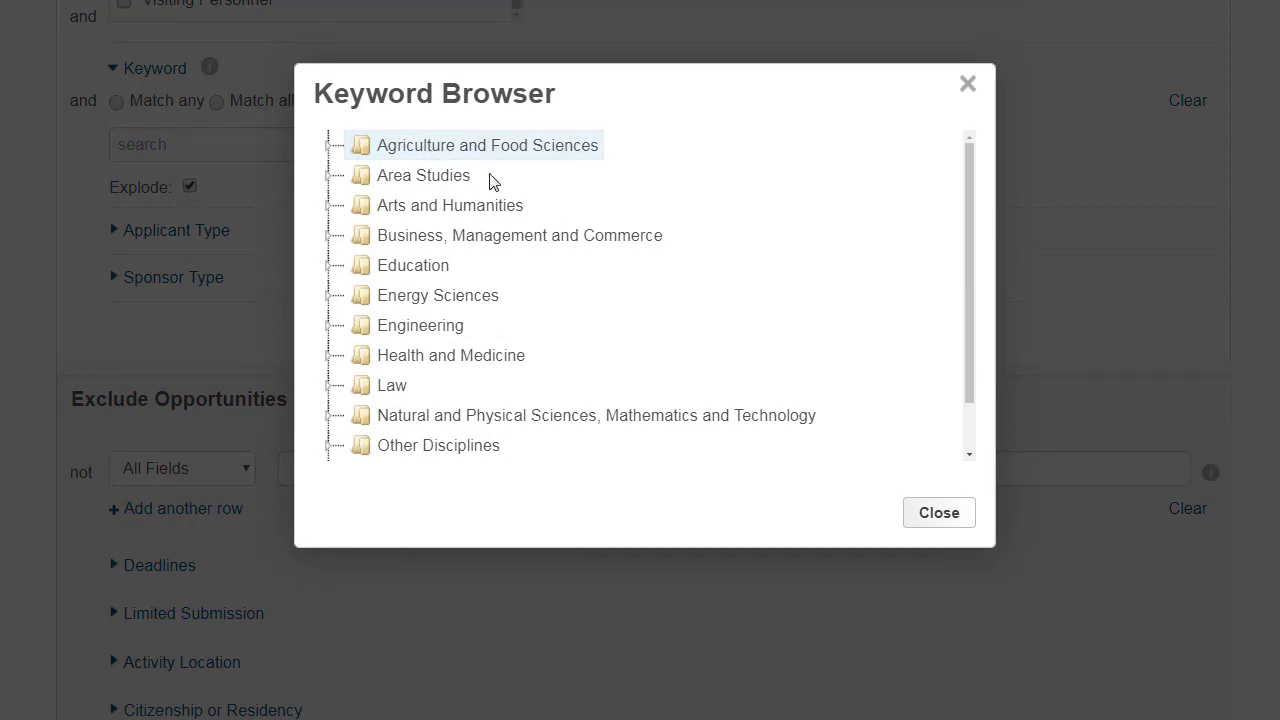
{"action": "left_click", "coordinate": [933, 520]}
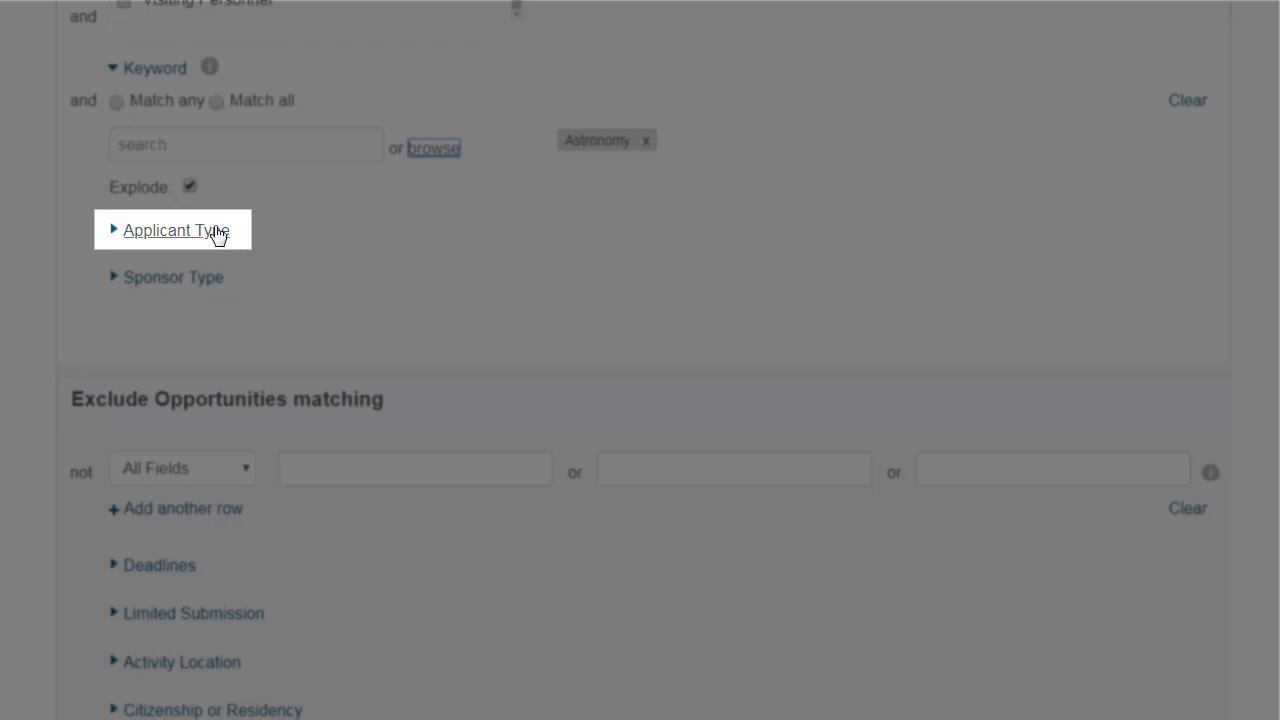
- Select Academic Institution plus the early career, graduate student, mid-career to established, and undergraduate student individuals as applicant types
{"action": "left_click", "coordinate": [218, 232]}
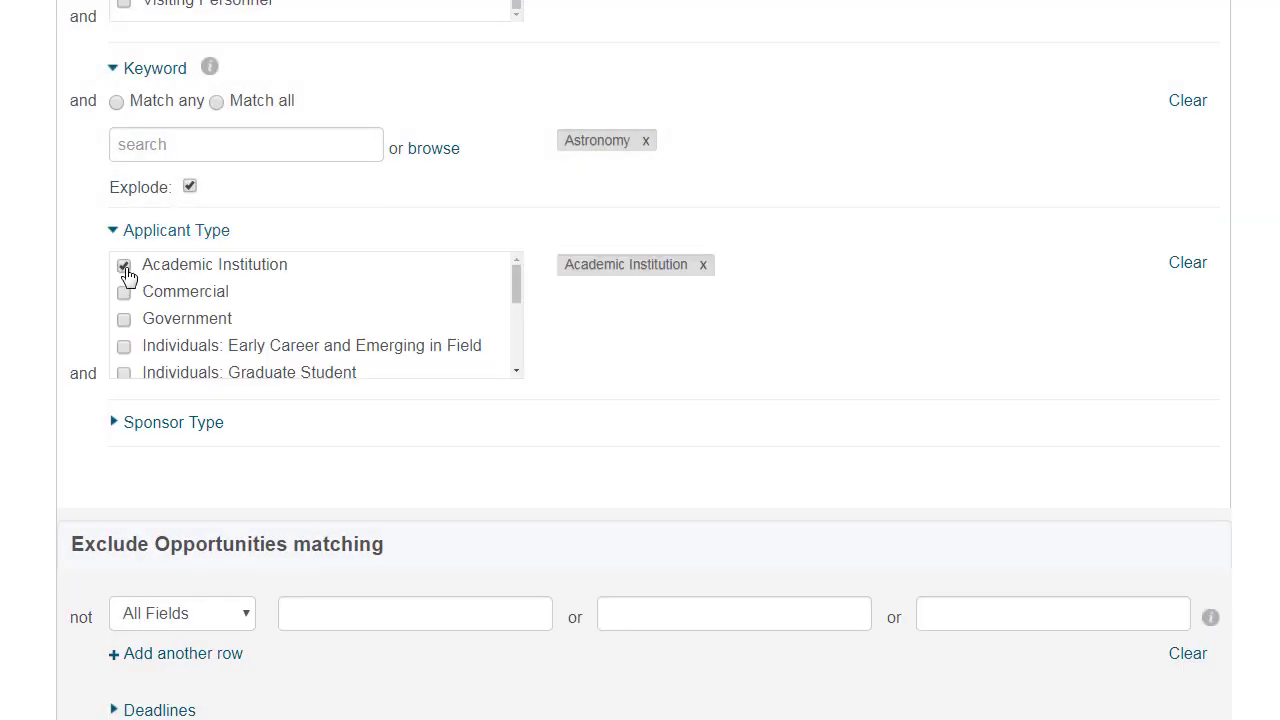
{"action": "left_click", "coordinate": [125, 347]}
{"action": "left_click", "coordinate": [126, 373]}
{"action": "scroll", "coordinate": [126, 373], "scroll_direction": "down", "scroll_amount": 1}
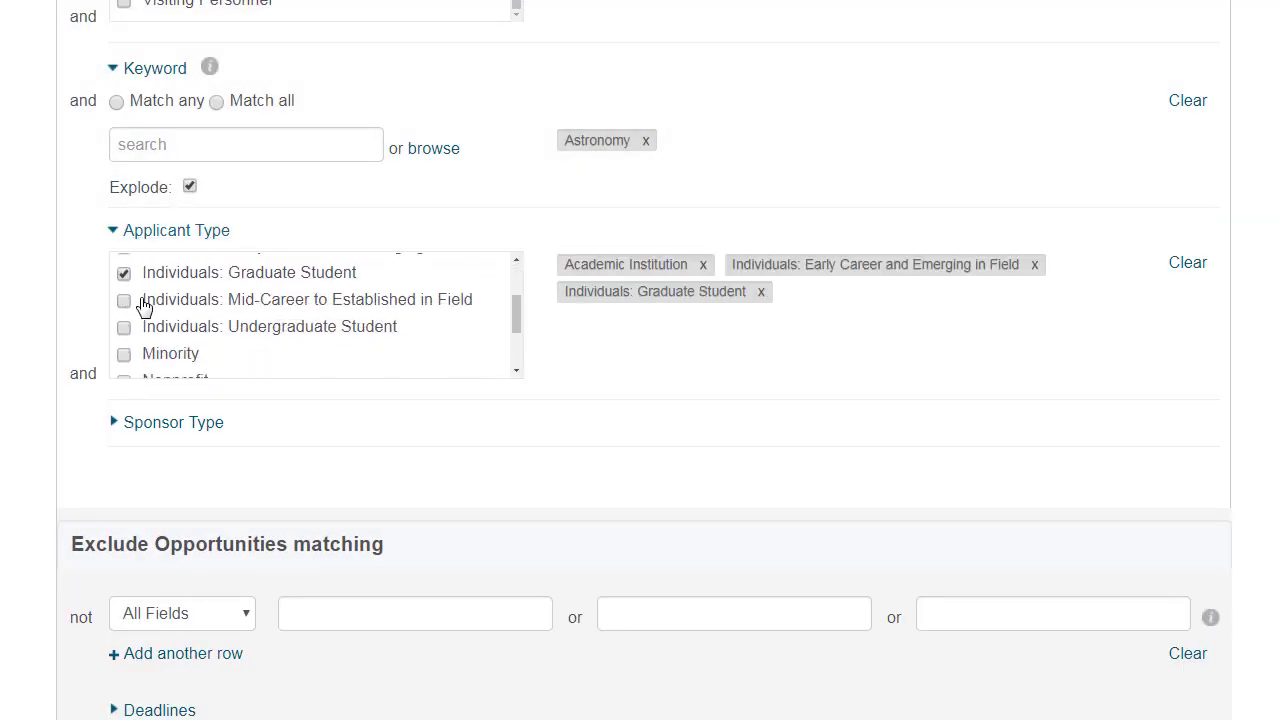
{"action": "left_click", "coordinate": [134, 302]}
{"action": "left_click", "coordinate": [125, 328]}
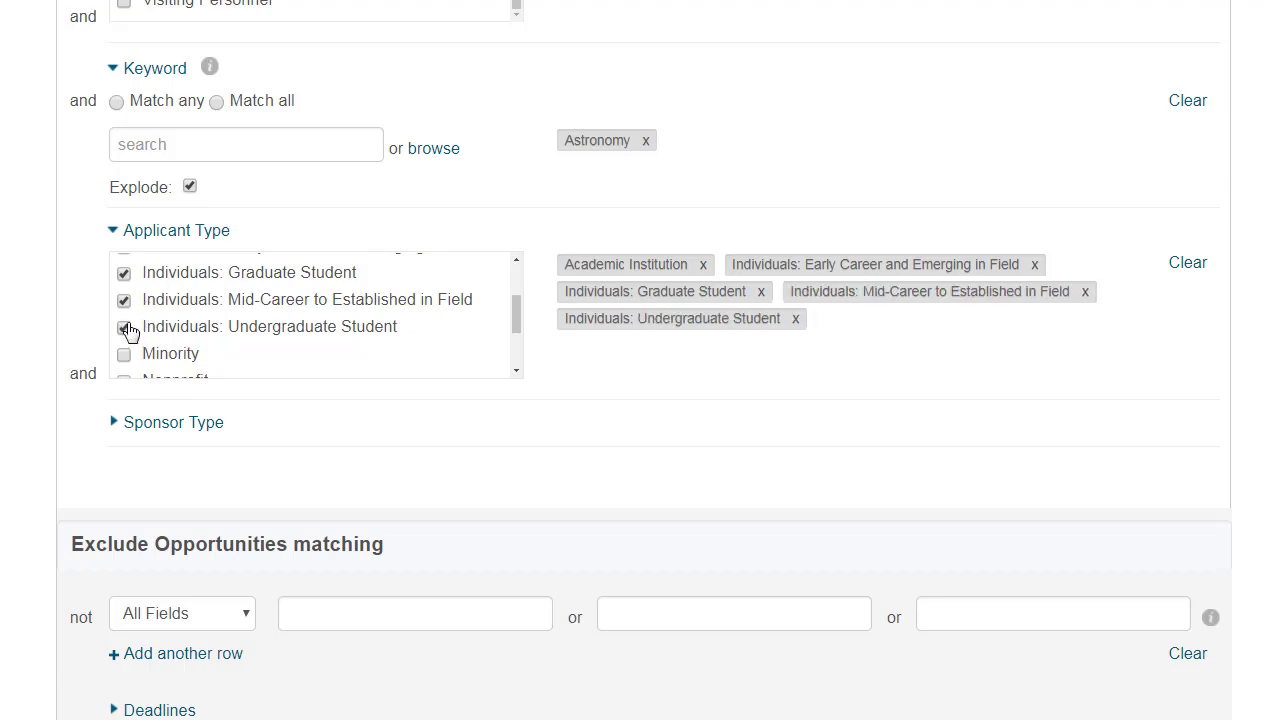
- Select the sponsor types Academic Institution, Commercial, Federal, U.S., and Multinational Organization
{"action": "left_click", "coordinate": [176, 425]}
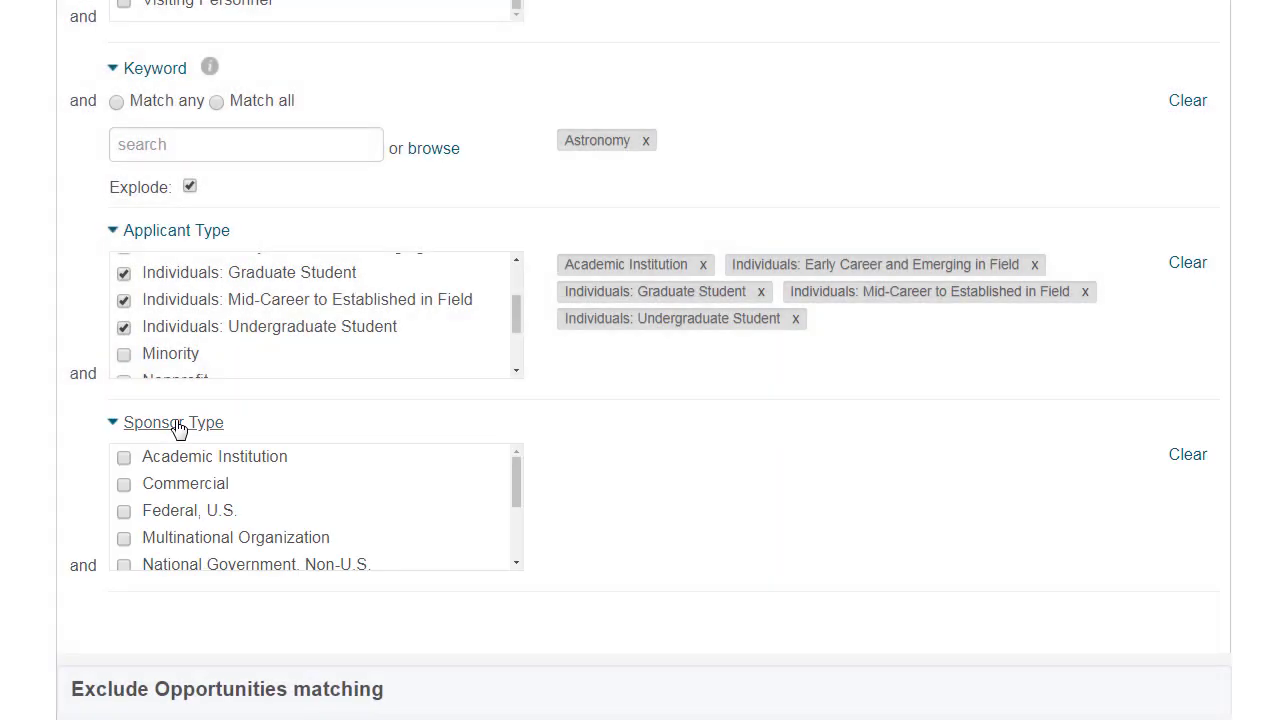
{"action": "left_click", "coordinate": [124, 458]}
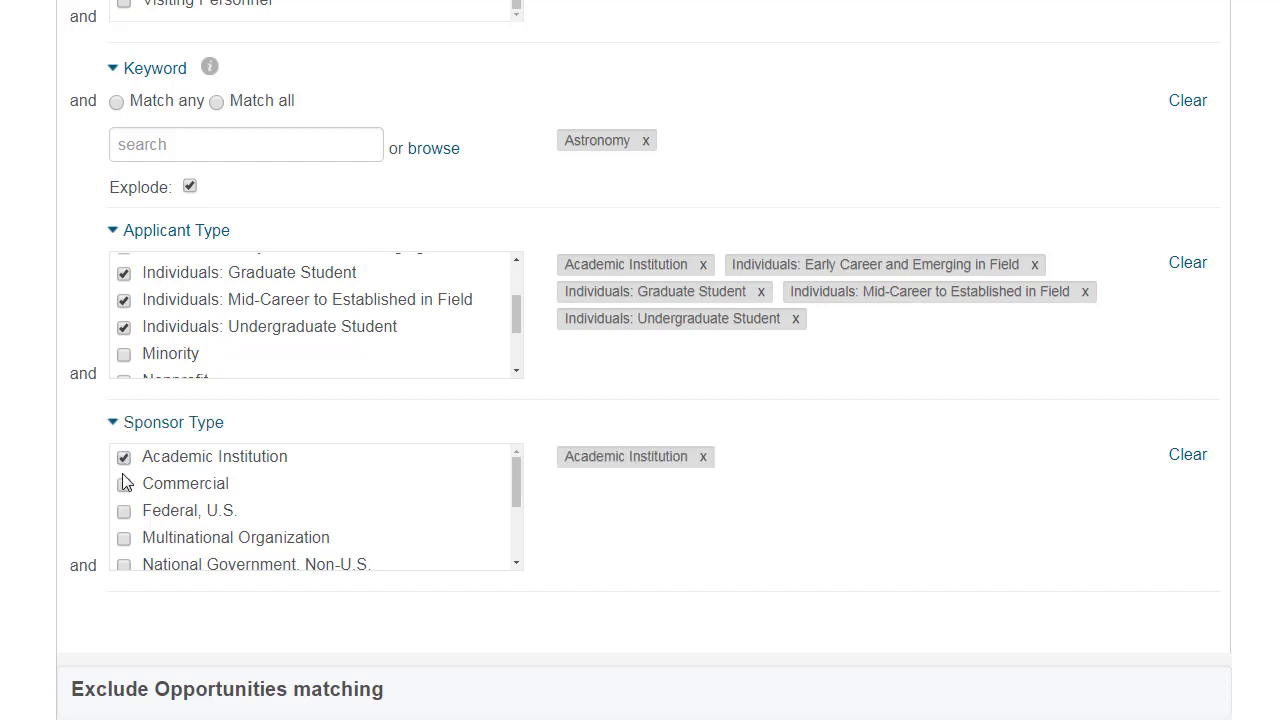
{"action": "left_click", "coordinate": [124, 487]}
{"action": "left_click", "coordinate": [124, 512]}
{"action": "left_click", "coordinate": [124, 539]}
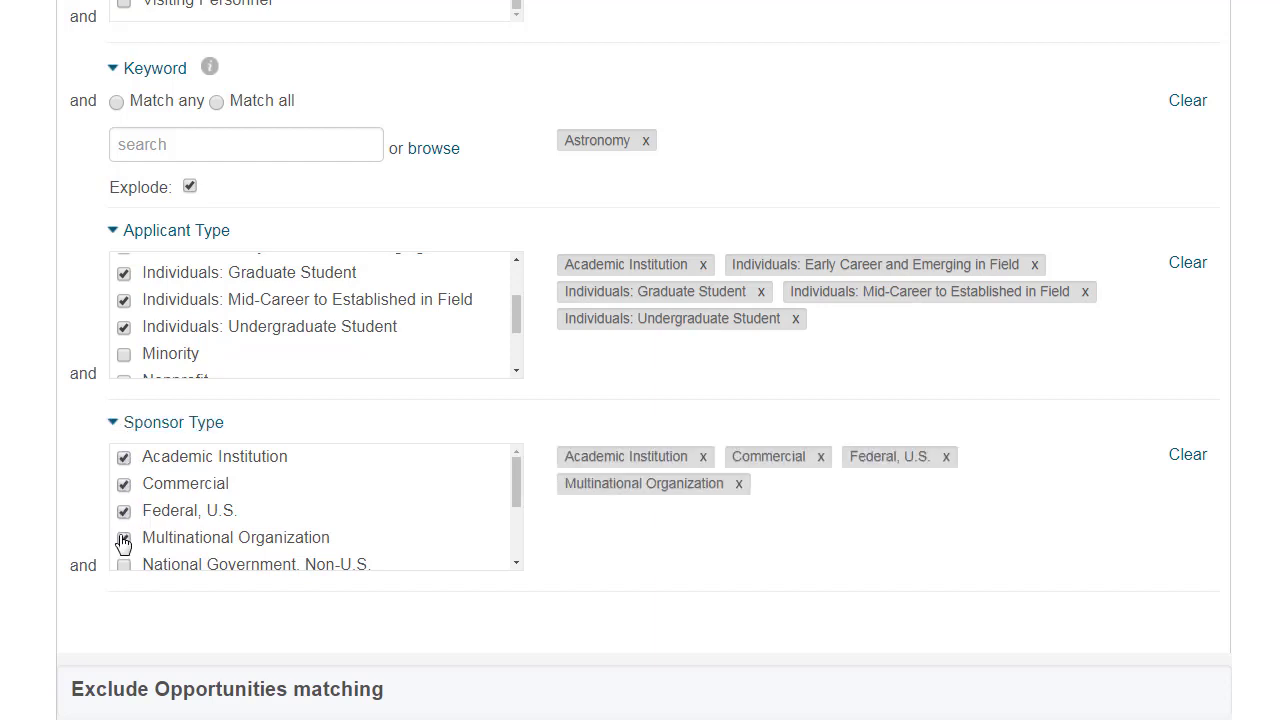
{"action": "scroll", "coordinate": [123, 543], "scroll_direction": "down", "scroll_amount": 6}
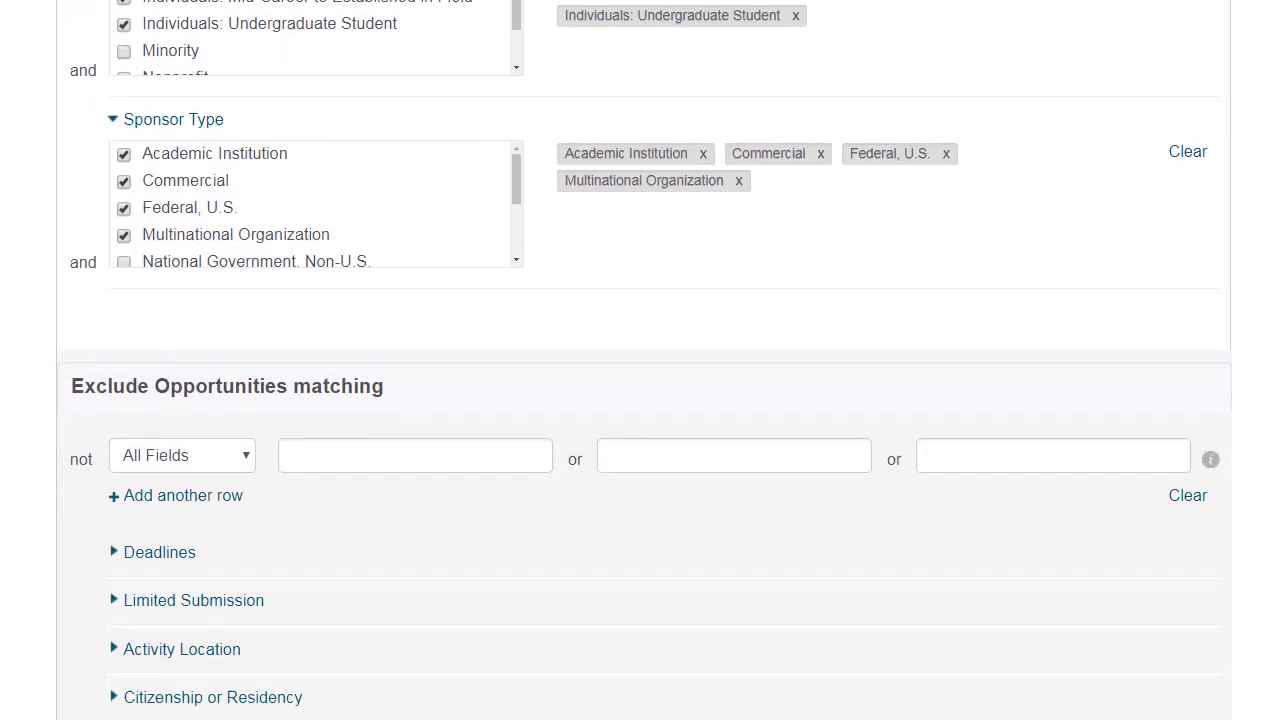